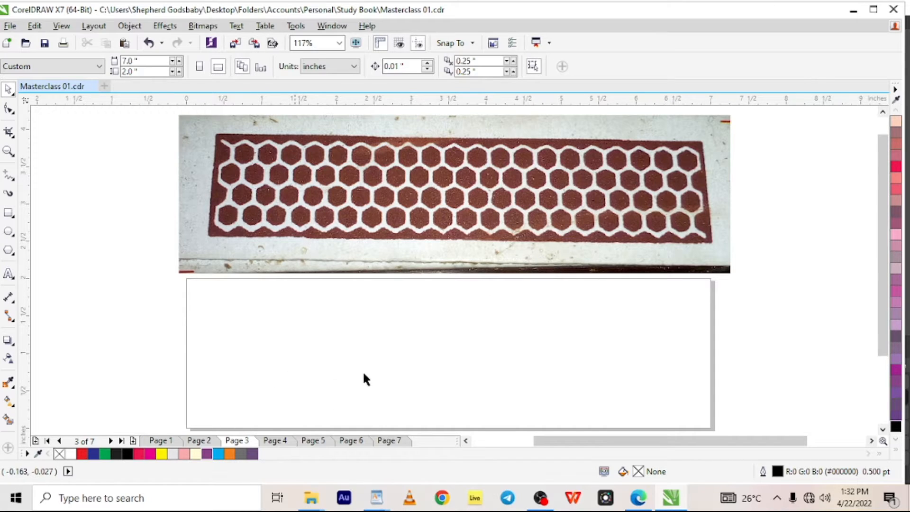
{"action": "left_click", "coordinate": [322, 319]}
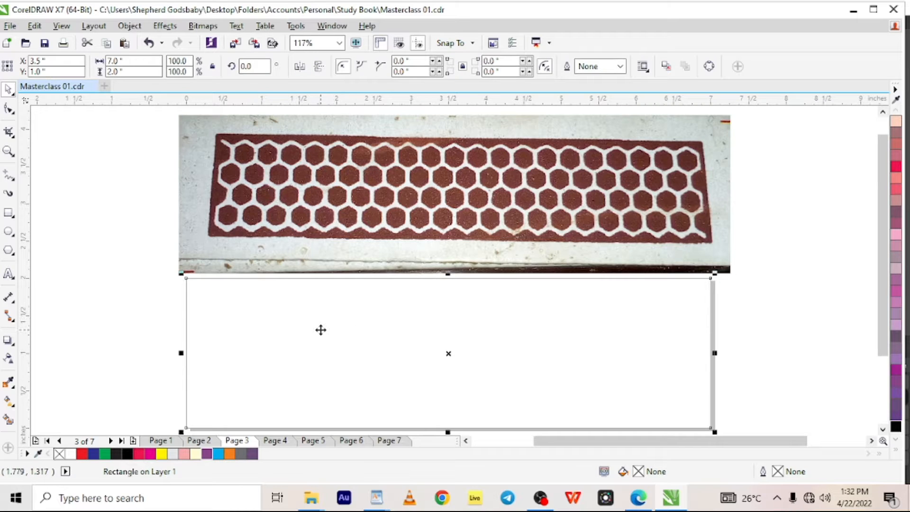
{"action": "mouse_move", "coordinate": [321, 330]}
{"action": "left_mouse_down"}
{"action": "mouse_move", "coordinate": [405, 378]}
{"action": "mouse_move", "coordinate": [325, 332]}
{"action": "left_mouse_up"}
{"action": "key", "text": "Escape"}
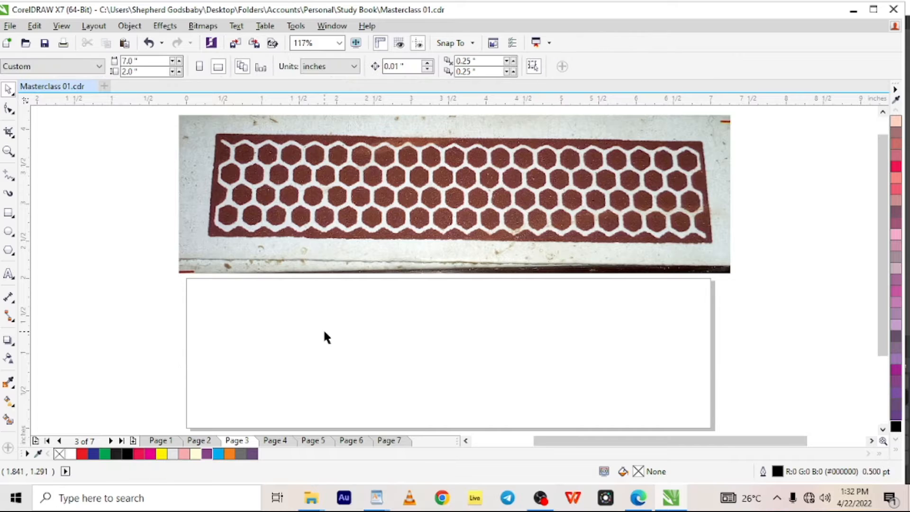
Create a page-sized rectangle and fill it with the light grey (#E6EBE4) sampled from the wall in the reference photo
{"action": "double_click", "coordinate": [11, 213]}
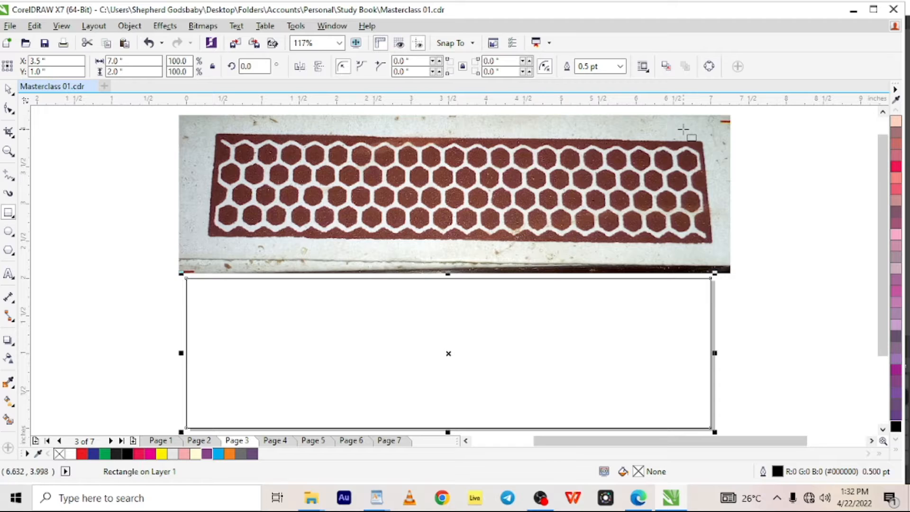
{"action": "left_click", "coordinate": [8, 383]}
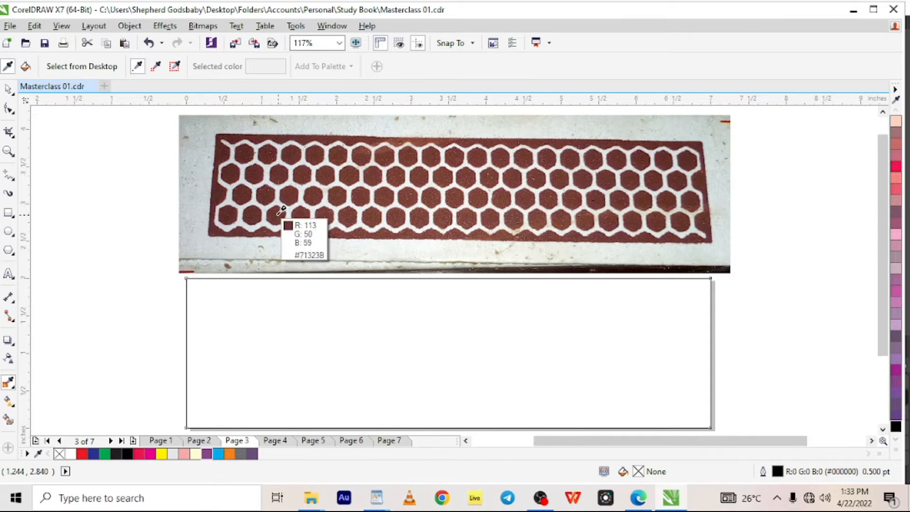
{"action": "left_click", "coordinate": [320, 252]}
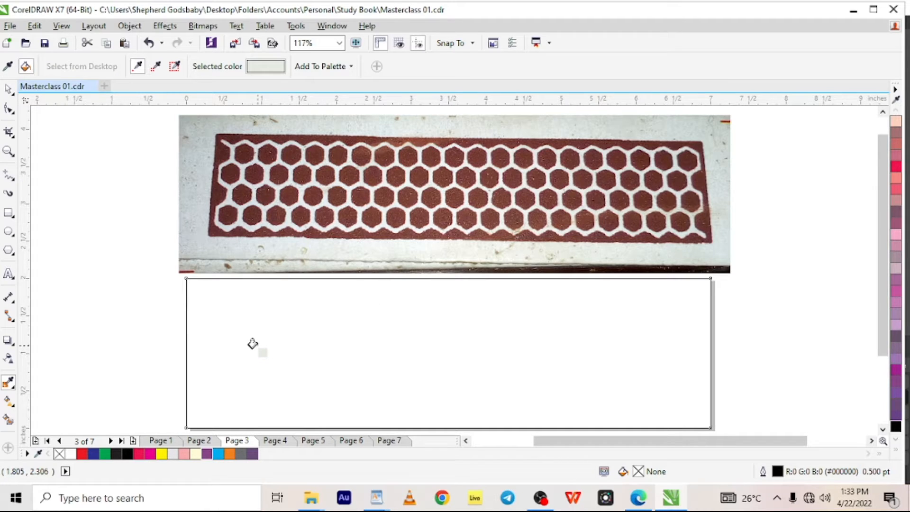
{"action": "left_click", "coordinate": [253, 343]}
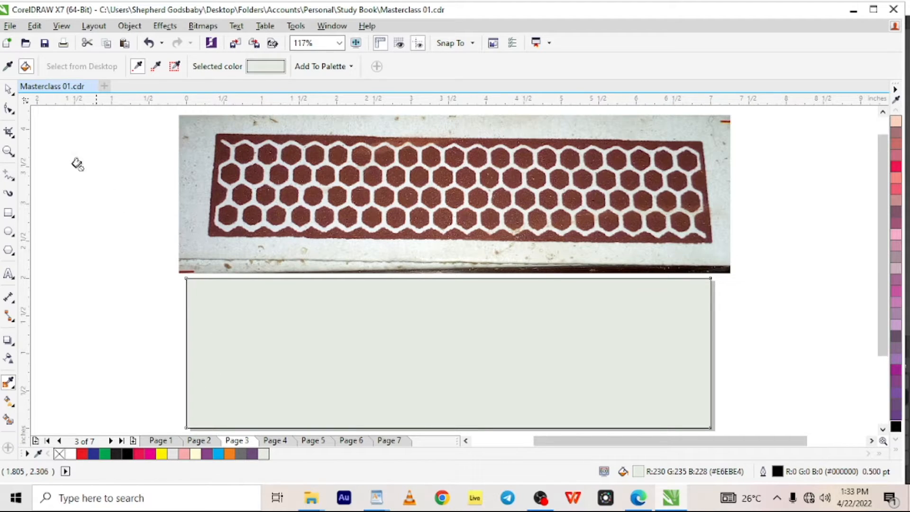
{"action": "left_click", "coordinate": [8, 90]}
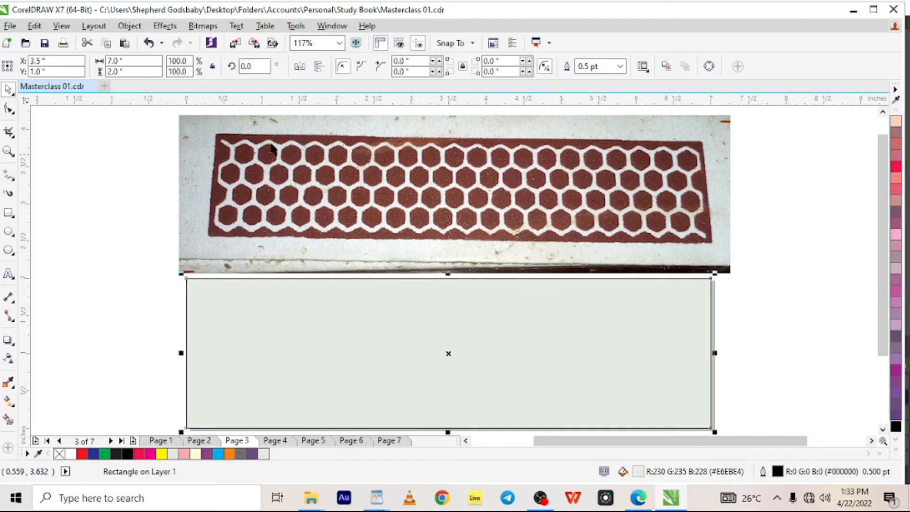
{"action": "left_click_drag", "start_coordinate": [756, 136], "coordinate": [206, 240]}
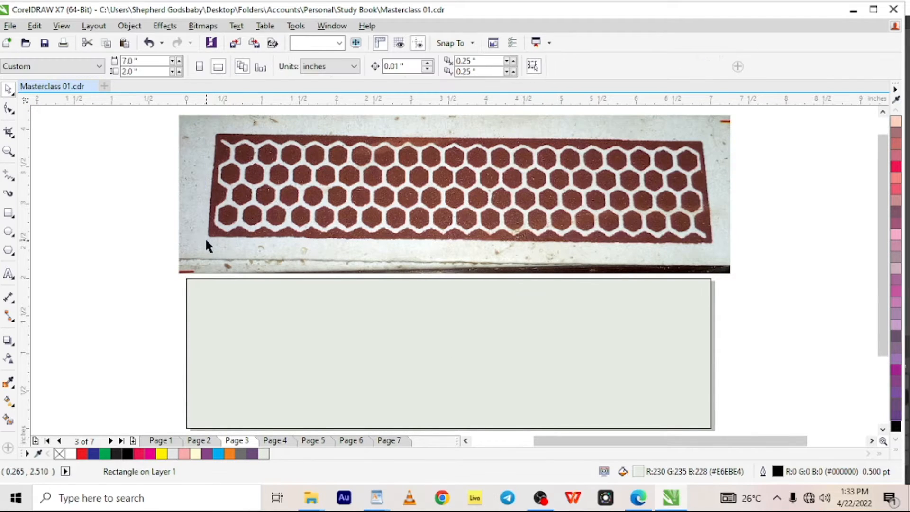
Draw an inner rectangle about 6.13 × 1.16 inches and fill it with the dark brown (#491C19) sampled from the photo
{"action": "left_click", "coordinate": [8, 214]}
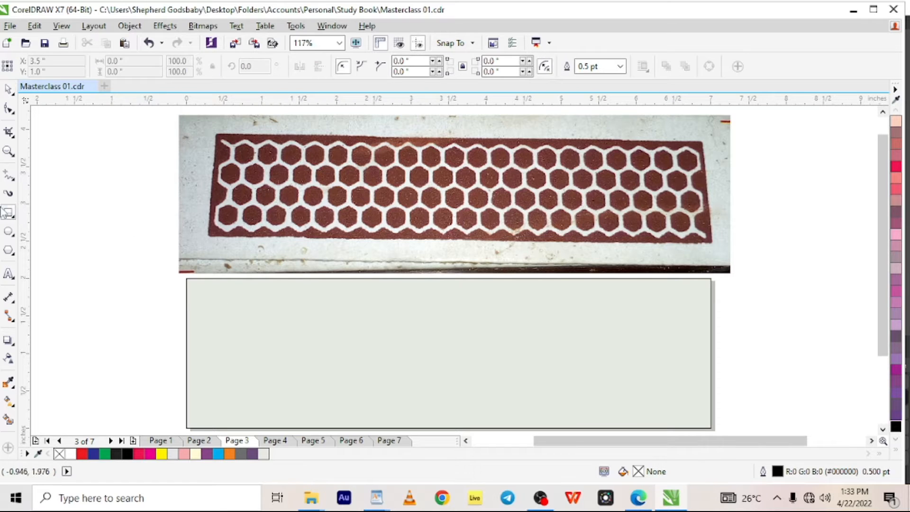
{"action": "left_click_drag", "start_coordinate": [217, 309], "coordinate": [677, 396]}
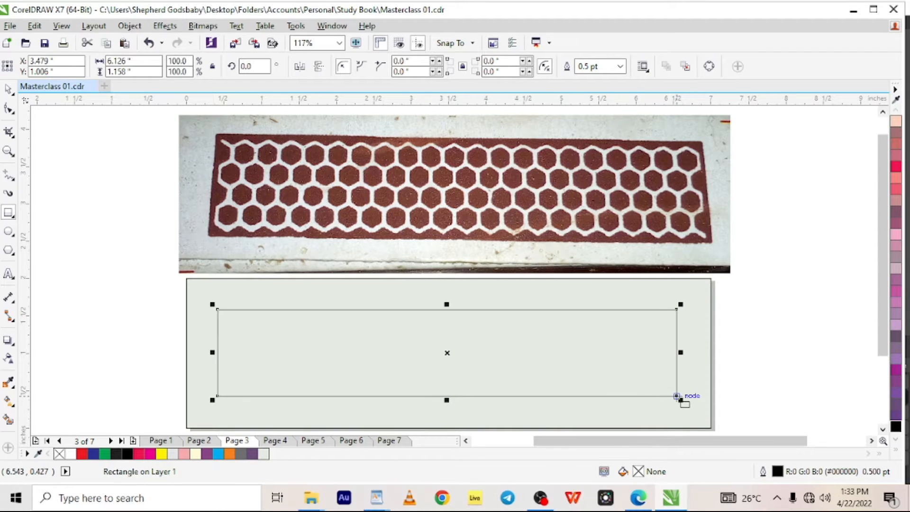
{"action": "left_click", "coordinate": [9, 89]}
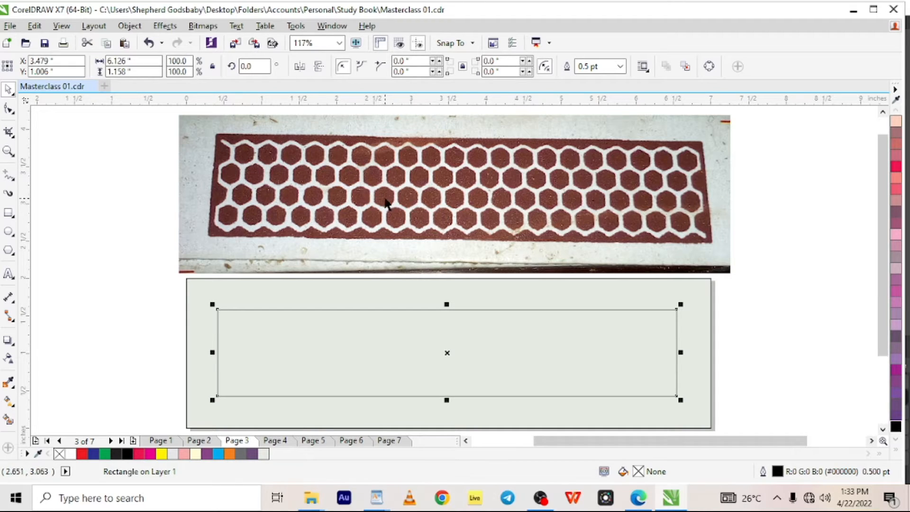
{"action": "left_click", "coordinate": [8, 382]}
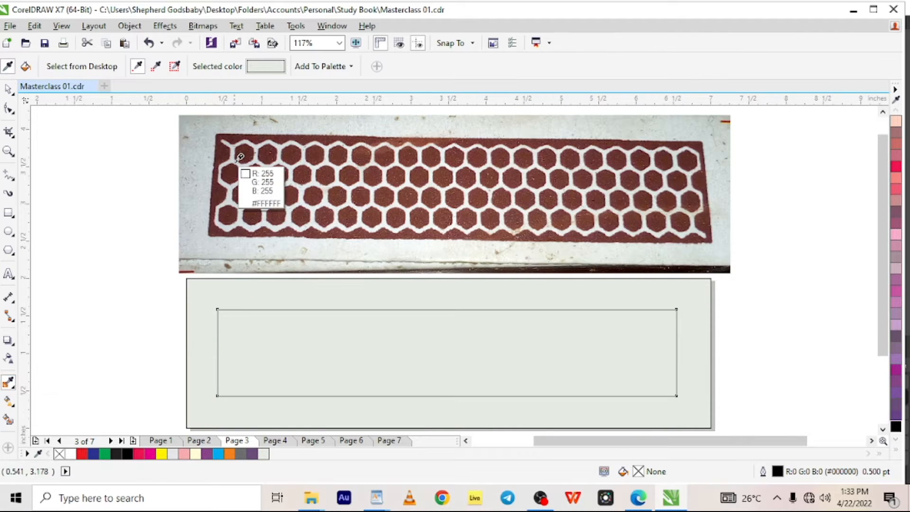
{"action": "left_click", "coordinate": [246, 147]}
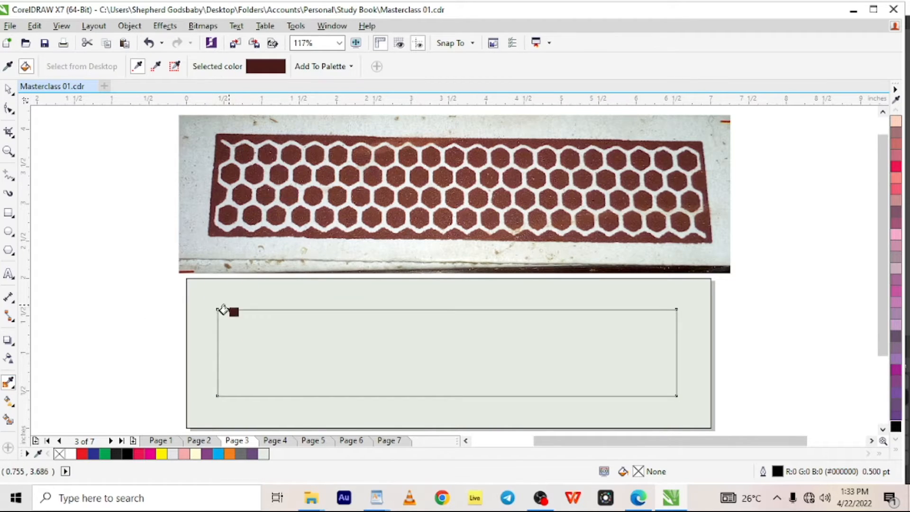
{"action": "left_click", "coordinate": [243, 346]}
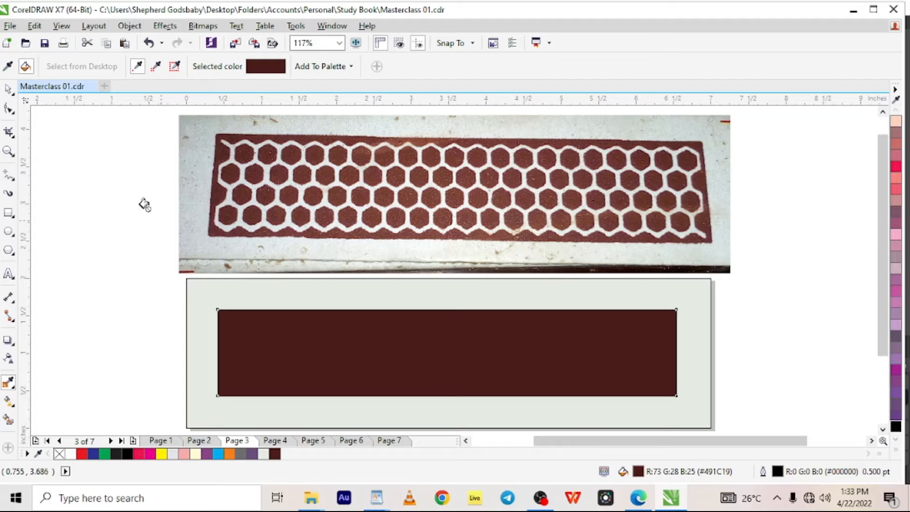
{"action": "left_click", "coordinate": [8, 90]}
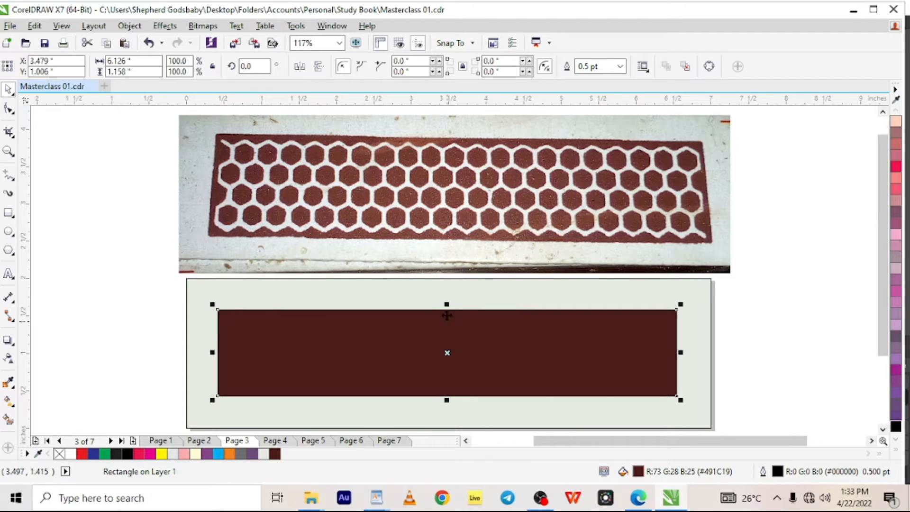
Enlarge the brown rectangle on all sides to about 6.55 × 1.63 inches, leaving a narrow border around it
{"action": "left_click_drag", "start_coordinate": [446, 304], "coordinate": [447, 289]}
{"action": "left_click_drag", "start_coordinate": [446, 400], "coordinate": [448, 417]}
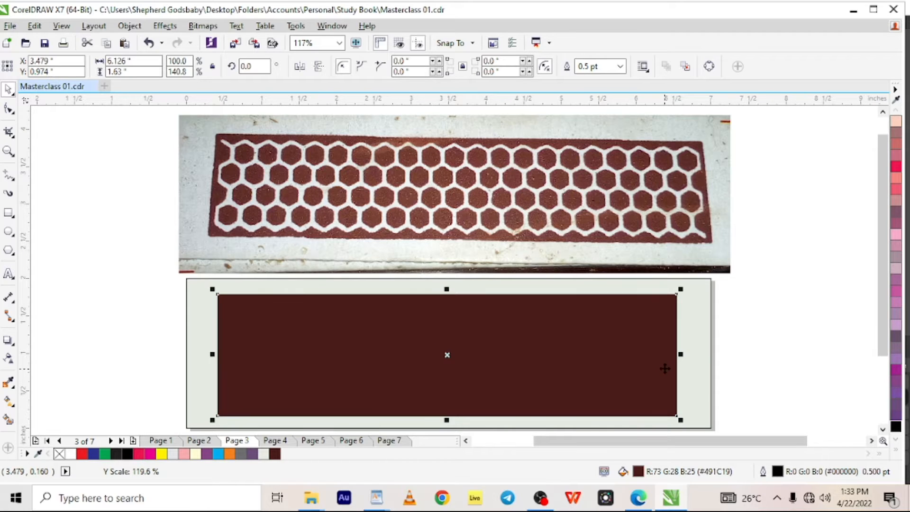
{"action": "left_click_drag", "start_coordinate": [677, 355], "coordinate": [693, 357]}
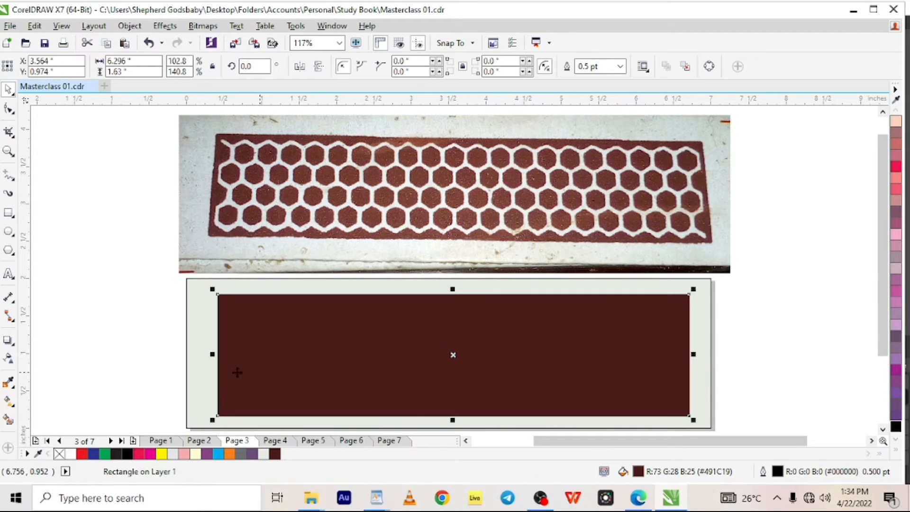
{"action": "left_click_drag", "start_coordinate": [211, 357], "coordinate": [198, 356]}
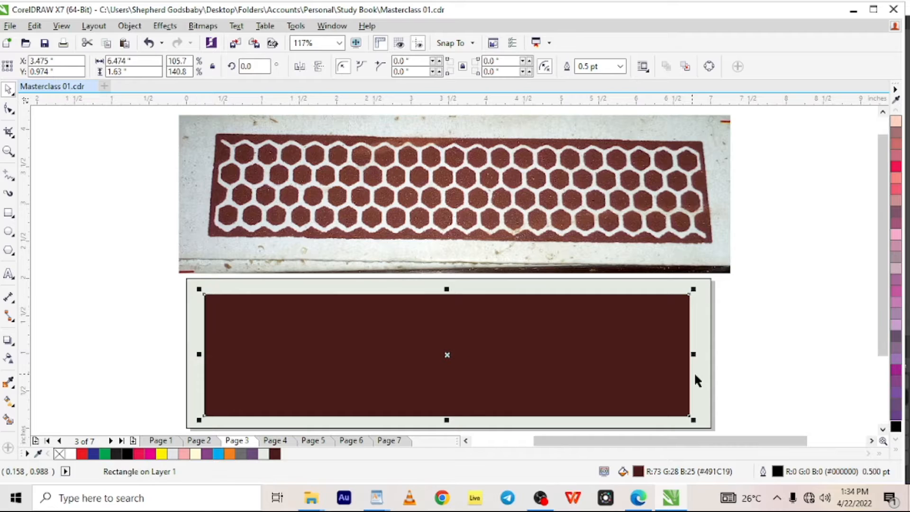
{"action": "left_click_drag", "start_coordinate": [692, 354], "coordinate": [699, 356]}
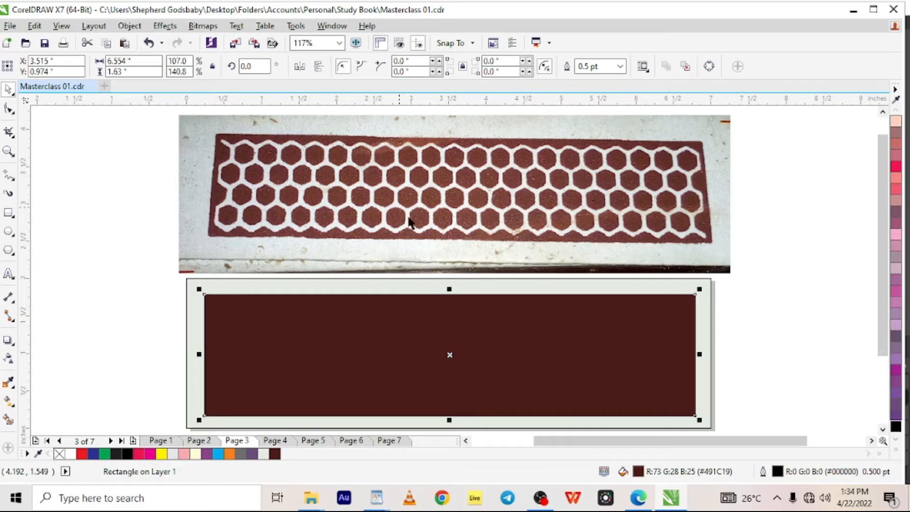
{"action": "left_click", "coordinate": [107, 251]}
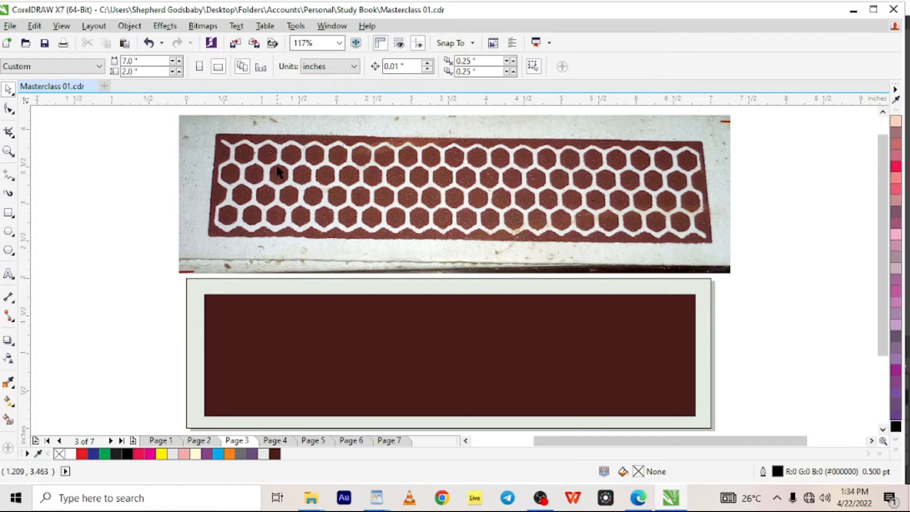
Draw a six-sided polygon about 0.51 × 0.6 inches in the upper-left part of the brown rectangle
{"action": "scroll", "coordinate": [280, 199], "scroll_direction": "up", "scroll_amount": 5}
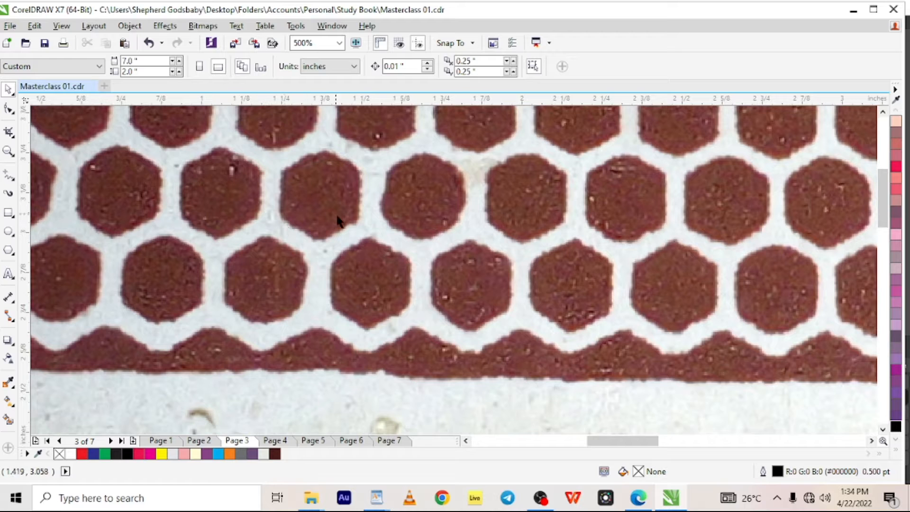
{"action": "scroll", "coordinate": [339, 221], "scroll_direction": "down", "scroll_amount": 2}
{"action": "scroll", "coordinate": [339, 221], "scroll_direction": "down", "scroll_amount": 2}
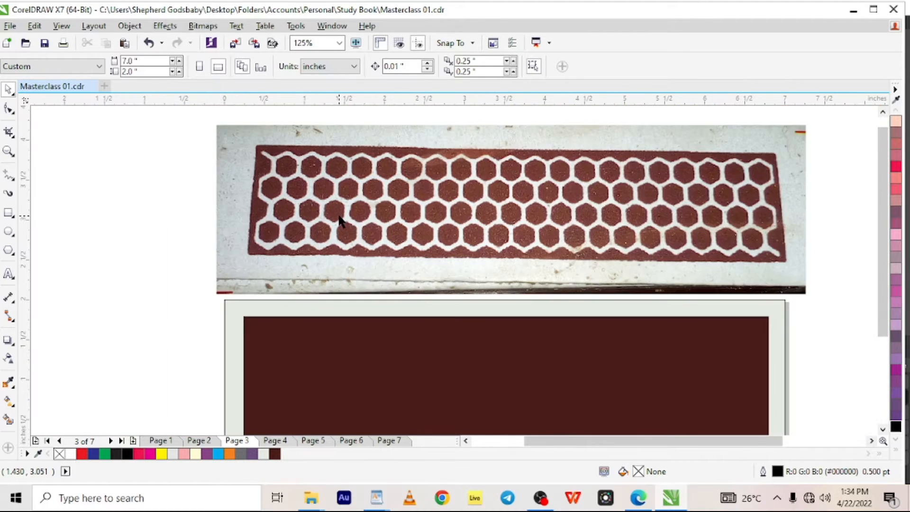
{"action": "scroll", "coordinate": [340, 221], "scroll_direction": "down", "scroll_amount": 1}
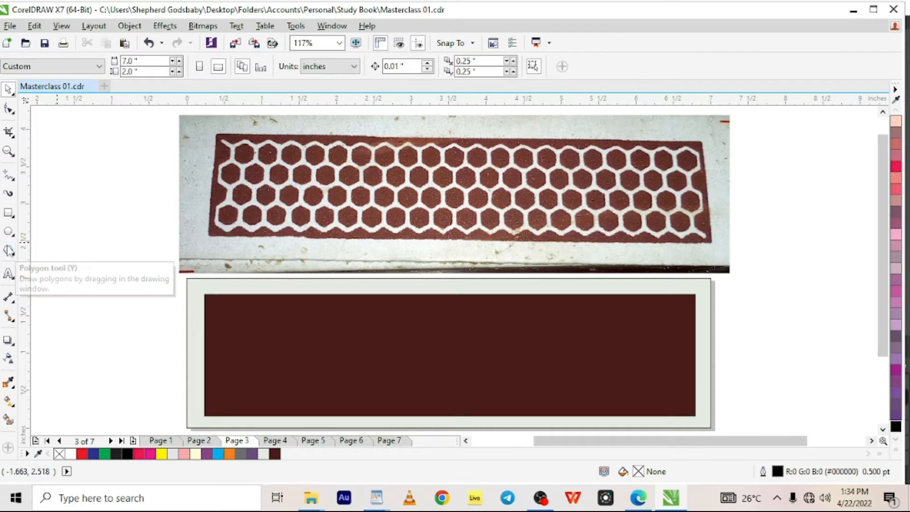
{"action": "left_click", "coordinate": [8, 250]}
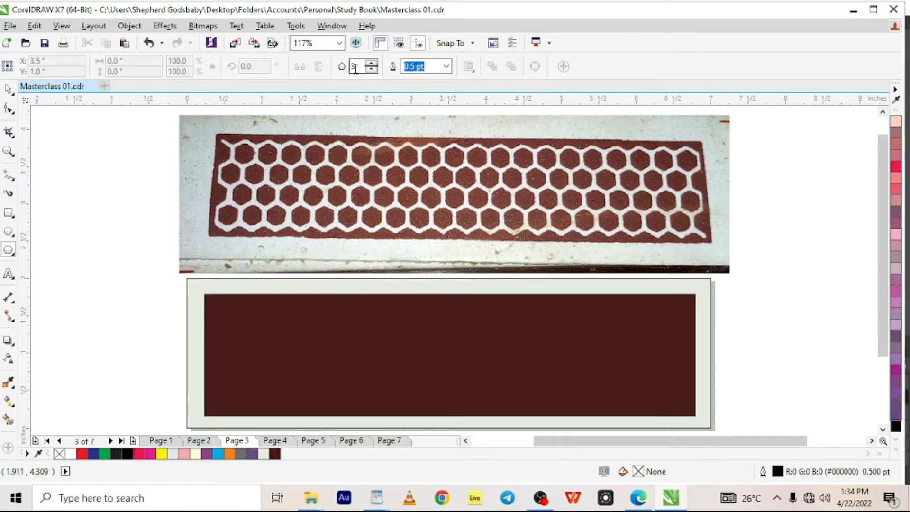
{"action": "left_click", "coordinate": [372, 66]}
{"action": "left_click", "coordinate": [372, 65]}
{"action": "left_click_drag", "start_coordinate": [247, 316], "coordinate": [290, 365]}
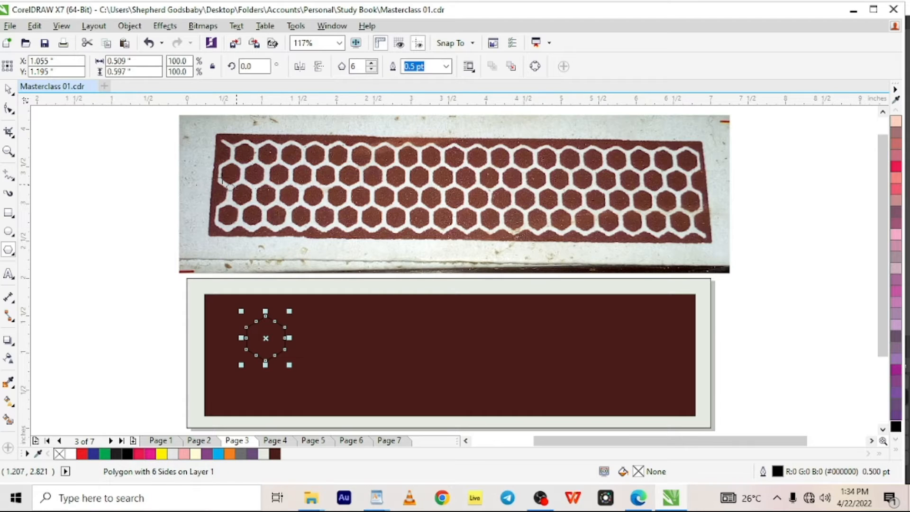
{"action": "left_click", "coordinate": [10, 91]}
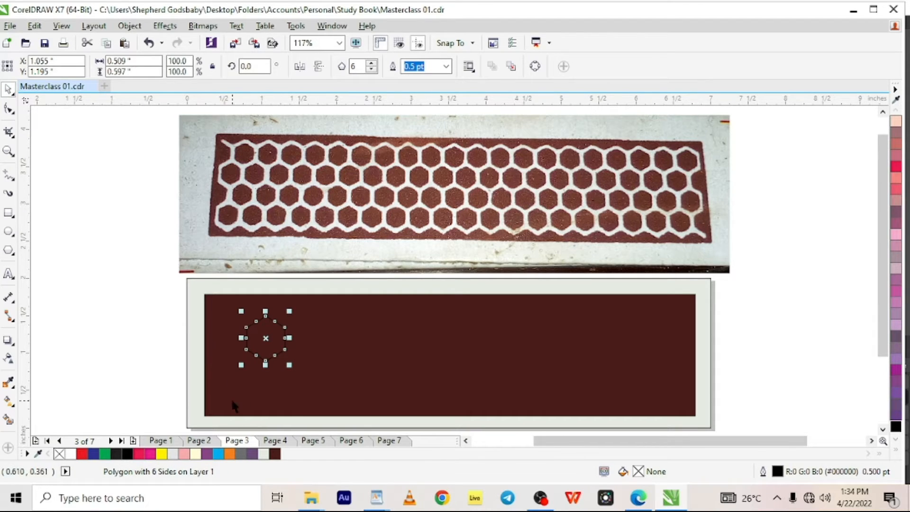
Fit the hexagon over the photo's lower-left cell at about 0.31 × 0.36 inches and set its outline to 3.0 pt
{"action": "left_click_drag", "start_coordinate": [289, 365], "coordinate": [288, 362]}
{"action": "left_click_drag", "start_coordinate": [261, 334], "coordinate": [242, 234]}
{"action": "scroll", "coordinate": [208, 198], "scroll_direction": "up", "scroll_amount": 5}
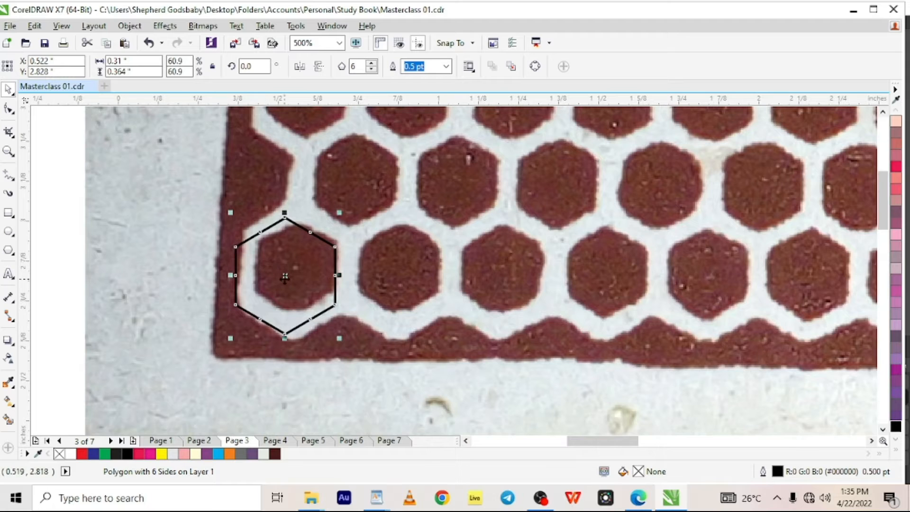
{"action": "left_click_drag", "start_coordinate": [290, 279], "coordinate": [295, 271]}
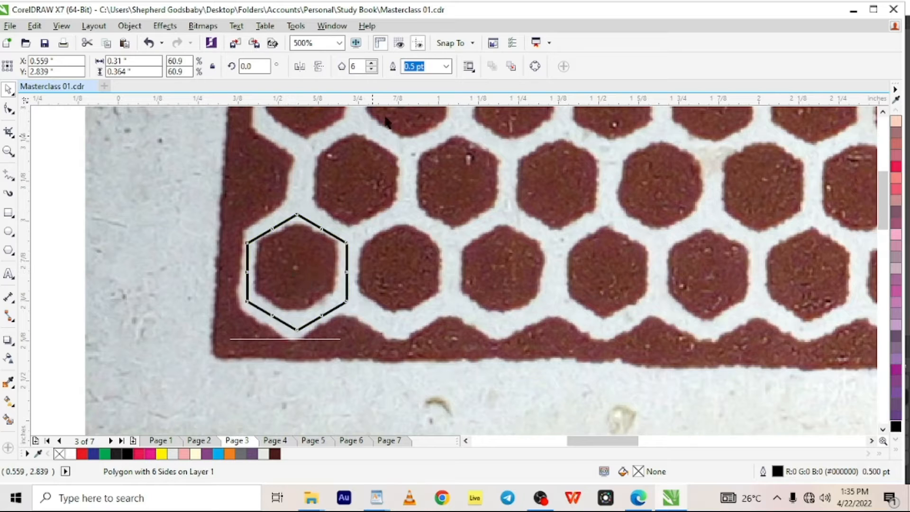
{"action": "left_click", "coordinate": [446, 66]}
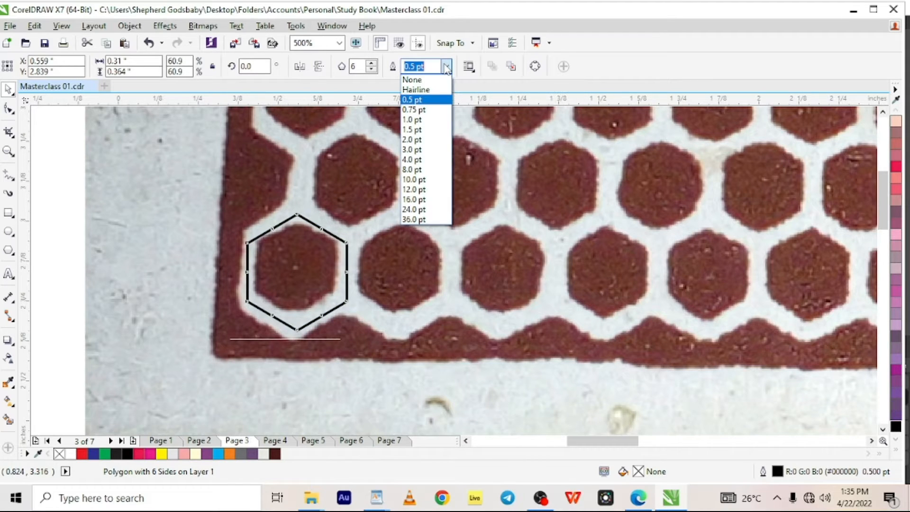
{"action": "left_click", "coordinate": [419, 151]}
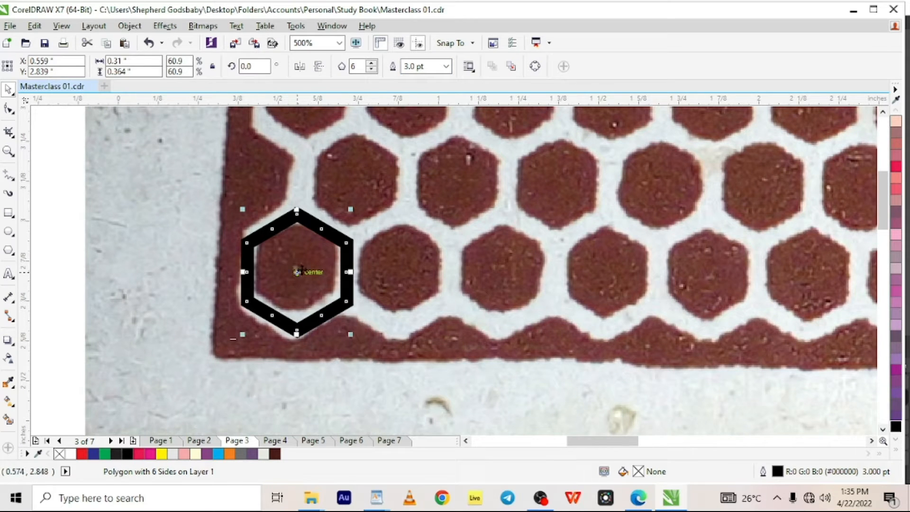
Duplicate the hexagon side by side at a repeated offset to form a row of 21 along the photo's bottom row of cells
{"action": "key", "text": "ctrl+d"}
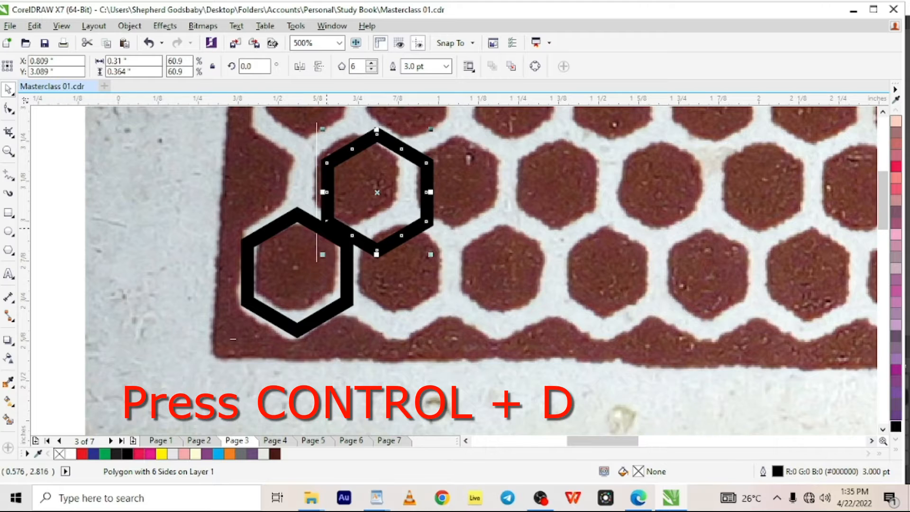
{"action": "left_click_drag", "start_coordinate": [384, 225], "coordinate": [398, 276]}
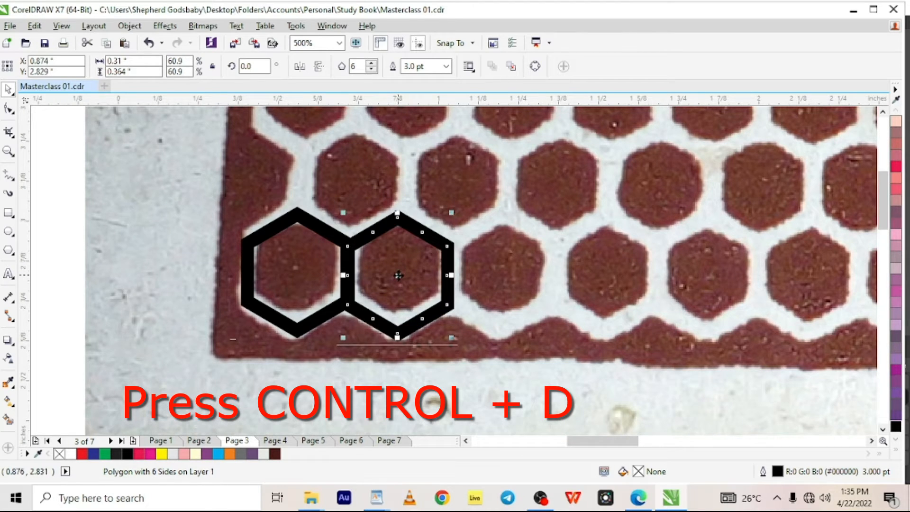
{"action": "key", "text": "ctrl+d"}
{"action": "key", "text": "ctrl+d"}
{"action": "key", "text": "ctrl+d"}
{"action": "key", "text": "ctrl+d"}
{"action": "key", "text": "ctrl+d"}
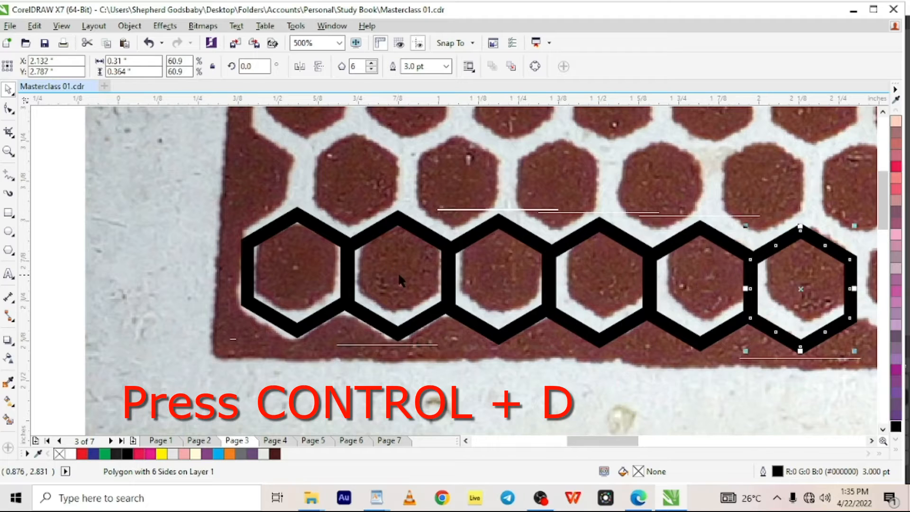
{"action": "key", "text": "F4"}
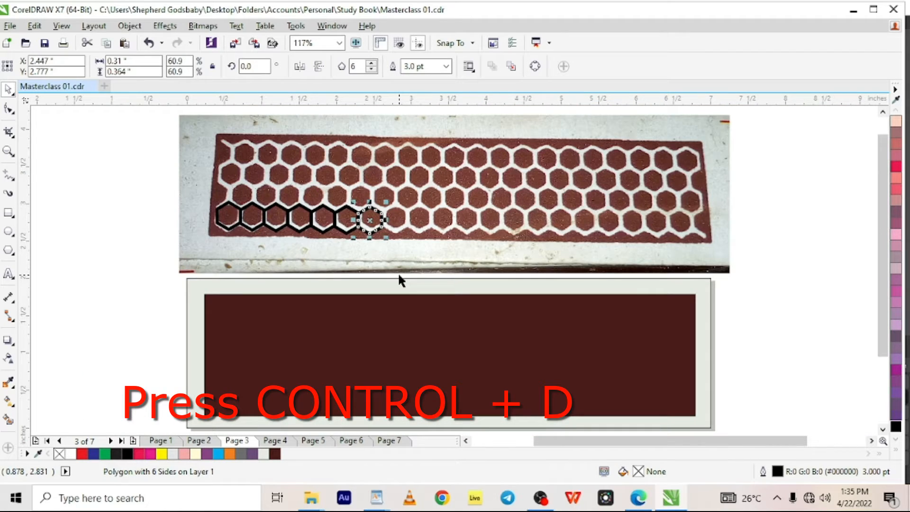
{"action": "key", "text": "ctrl+d"}
{"action": "key", "text": "ctrl+d"}
{"action": "key", "text": "ctrl+d"}
{"action": "key", "text": "ctrl+d"}
{"action": "key", "text": "ctrl+d"}
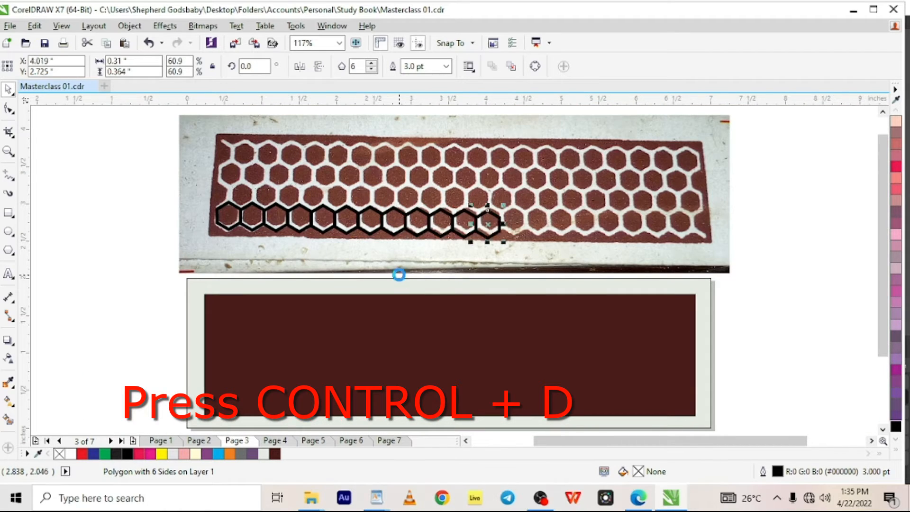
{"action": "key", "text": "ctrl+d"}
{"action": "key", "text": "ctrl+d"}
{"action": "key", "text": "ctrl+d"}
{"action": "key", "text": "ctrl+d"}
{"action": "key", "text": "ctrl+d"}
{"action": "key", "text": "ctrl+d"}
{"action": "key", "text": "ctrl+d"}
{"action": "key", "text": "ctrl+d"}
{"action": "key", "text": "ctrl+d"}
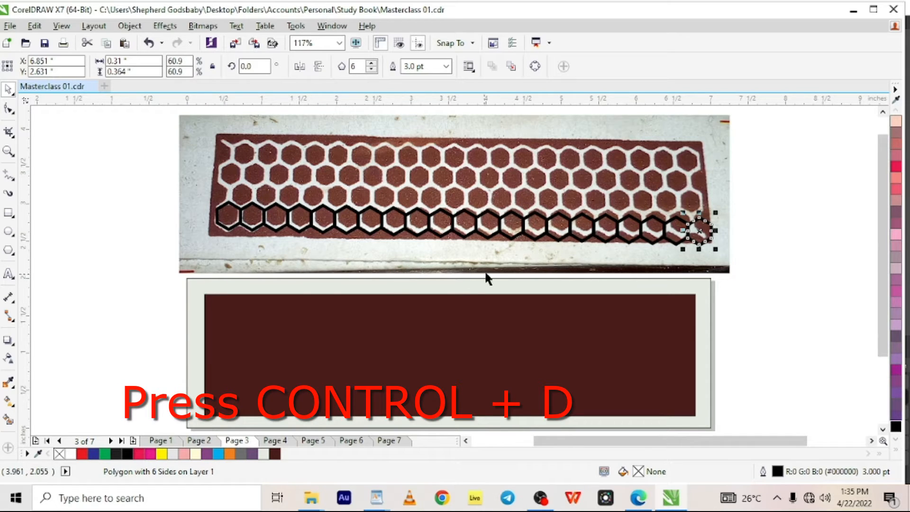
Align the centres of all 21 hexagons horizontally so the sloping row becomes straight
{"action": "left_click_drag", "start_coordinate": [789, 191], "coordinate": [135, 250]}
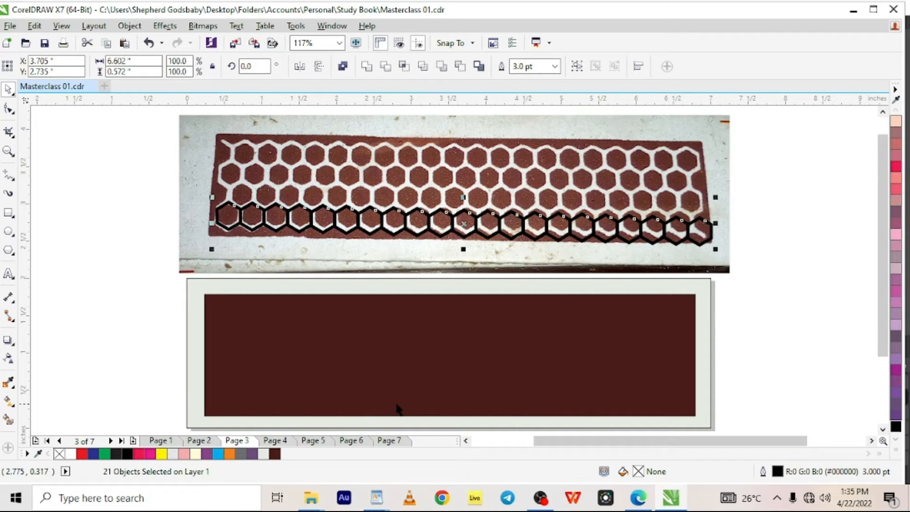
{"action": "left_click_drag", "start_coordinate": [132, 186], "coordinate": [788, 270]}
{"action": "key", "text": "e"}
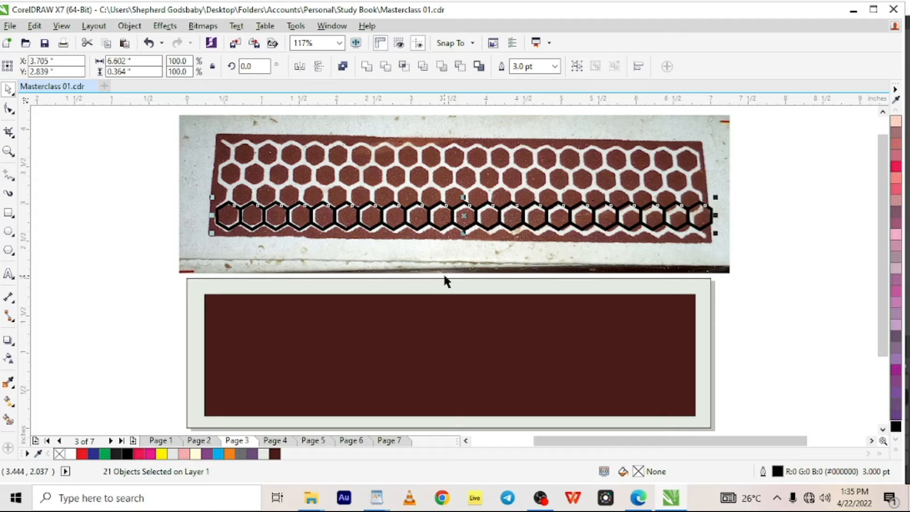
{"action": "key", "text": "ctrl+z"}
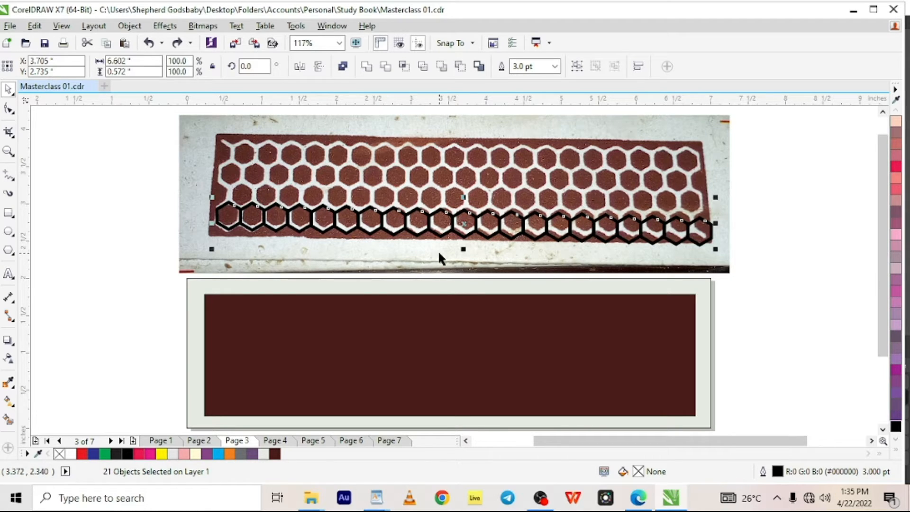
{"action": "key", "text": "e"}
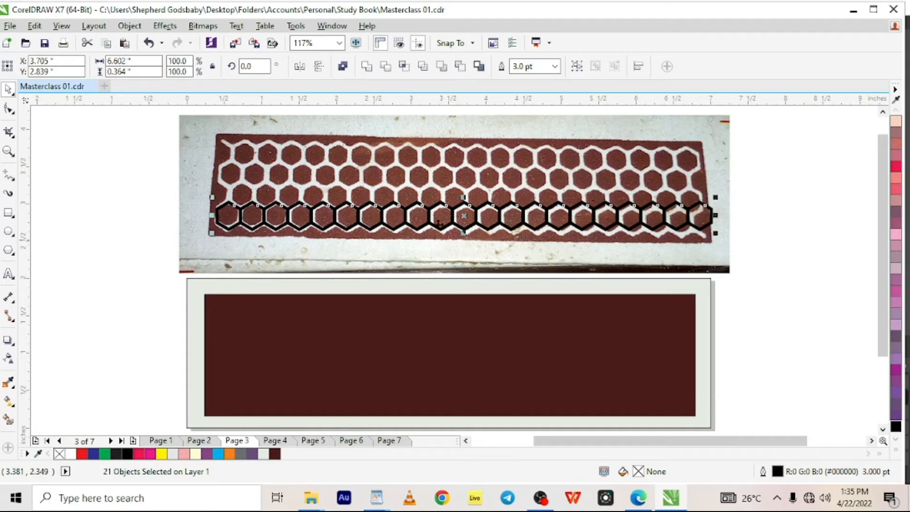
Move the hexagon row onto the lower part of the brown panel and scale it to about 6.47 × 0.36 inches
{"action": "left_click_drag", "start_coordinate": [464, 219], "coordinate": [458, 393]}
{"action": "left_click_drag", "start_coordinate": [708, 380], "coordinate": [694, 354]}
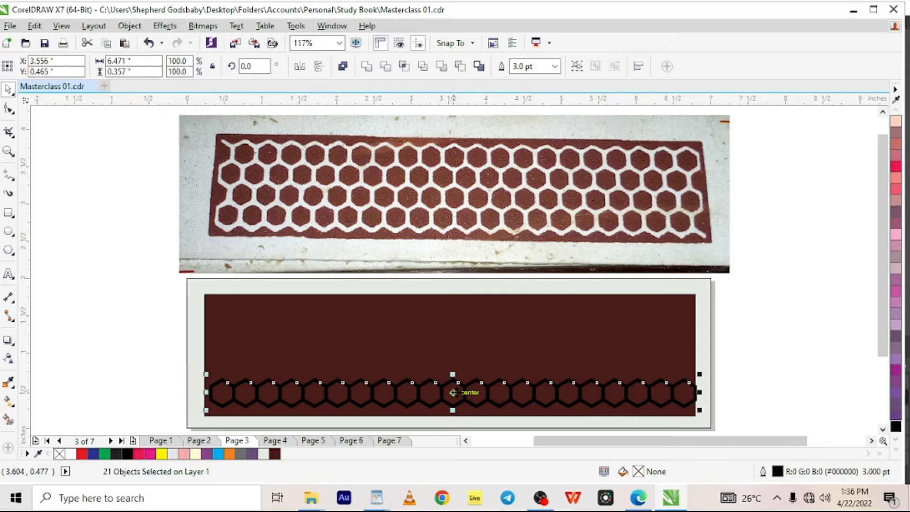
{"action": "left_click", "coordinate": [106, 284]}
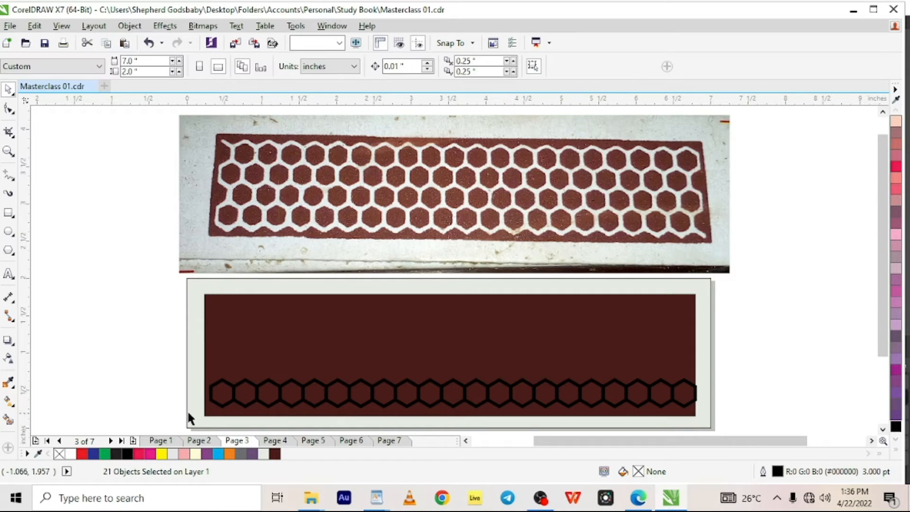
Duplicate the hexagon row and nest the copy directly above it, offset half a hexagon to the right
{"action": "left_click_drag", "start_coordinate": [160, 410], "coordinate": [723, 350]}
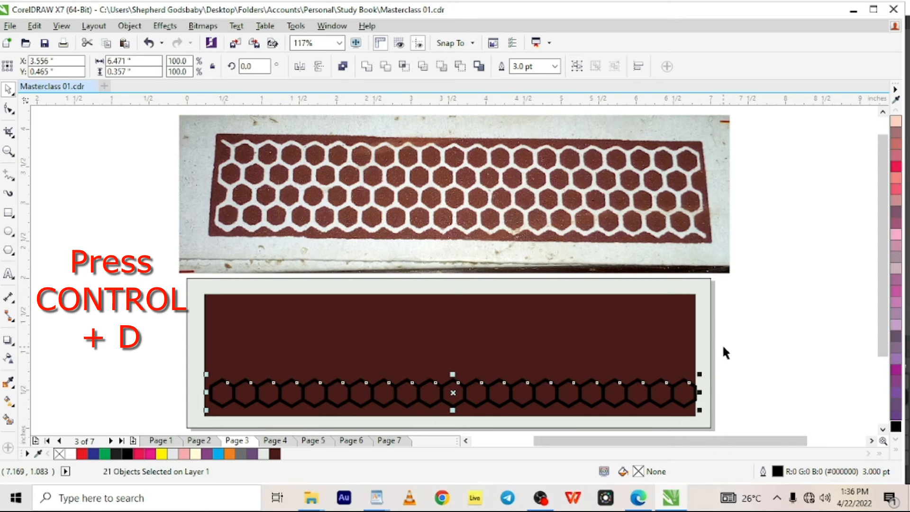
{"action": "key", "text": "ctrl+d"}
{"action": "left_click_drag", "start_coordinate": [472, 373], "coordinate": [502, 374]}
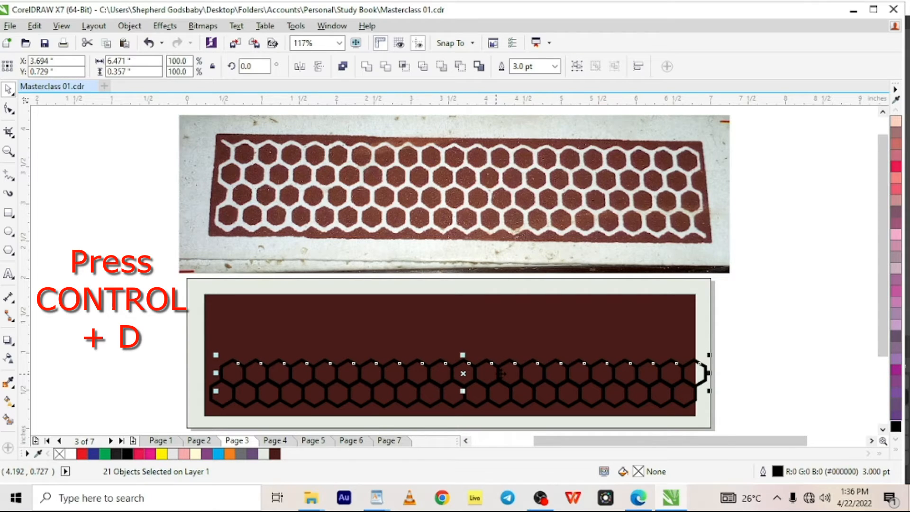
{"action": "key", "text": "Right"}
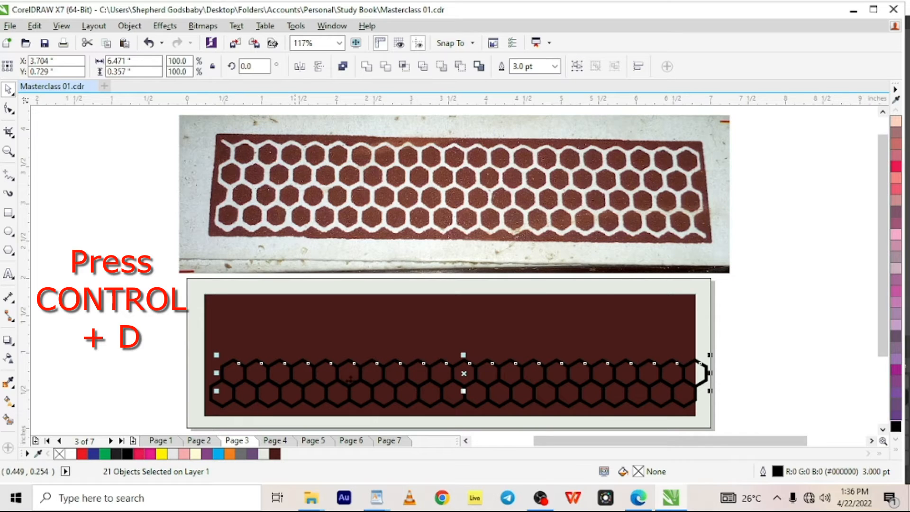
{"action": "left_click", "coordinate": [124, 340]}
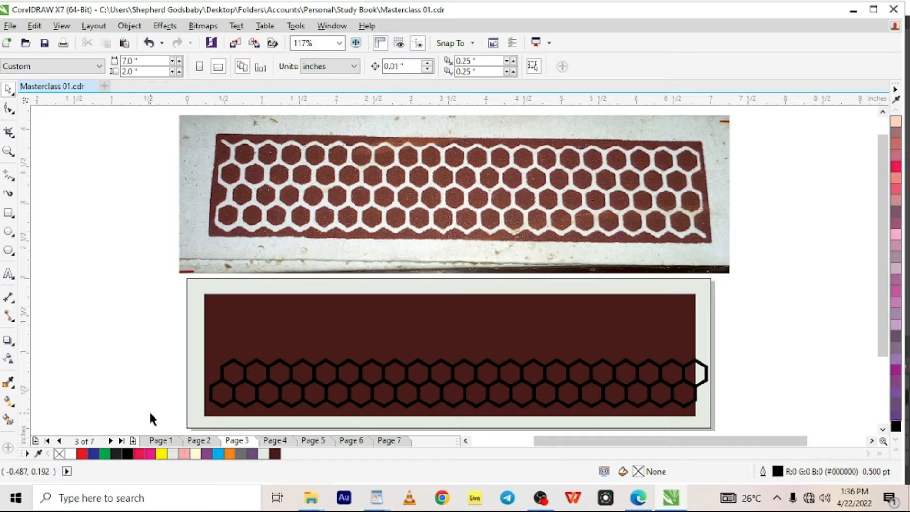
Duplicate both hexagon rows together and nest the copies above the originals, nudging them until the shared edges line up
{"action": "left_click_drag", "start_coordinate": [148, 410], "coordinate": [740, 330]}
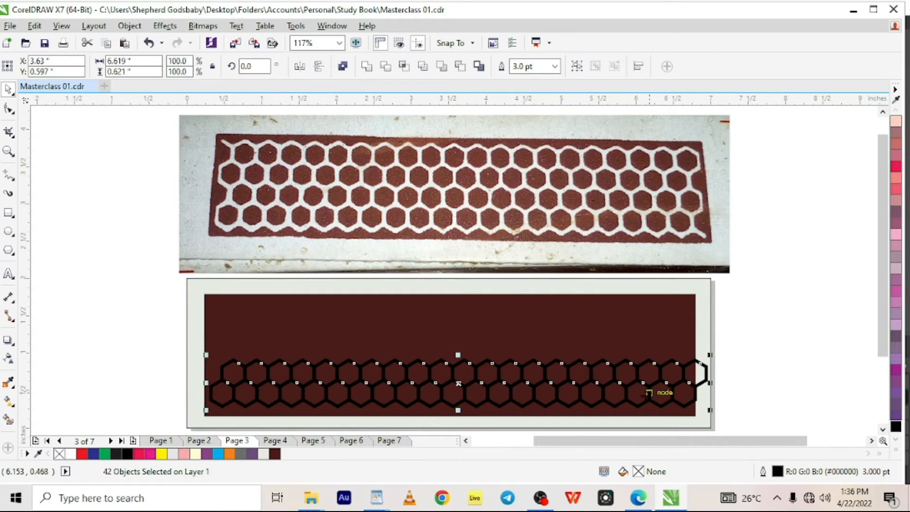
{"action": "key", "text": "ctrl+d"}
{"action": "left_click_drag", "start_coordinate": [477, 365], "coordinate": [461, 343]}
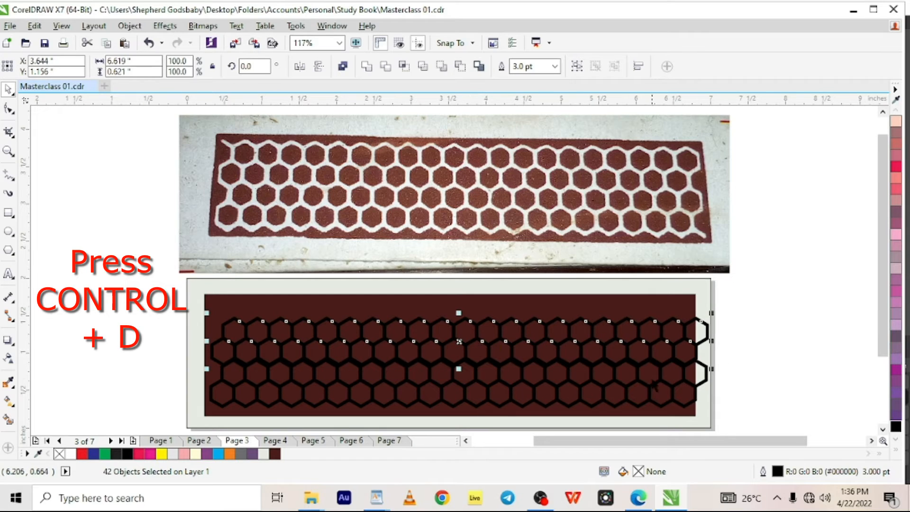
{"action": "key", "text": "Down"}
{"action": "key", "text": "Down"}
{"action": "key", "text": "Down"}
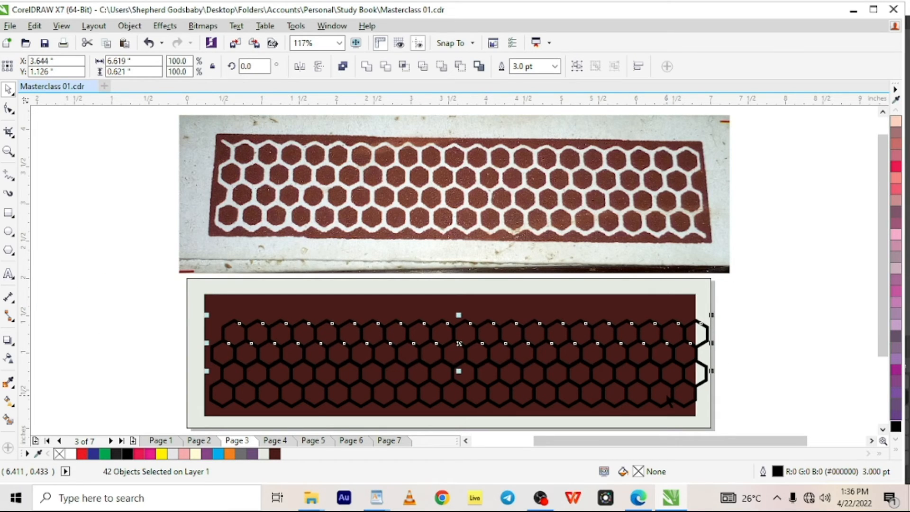
{"action": "key", "text": "Down"}
{"action": "key", "text": "Up"}
{"action": "key", "text": "Left"}
{"action": "key", "text": "Left"}
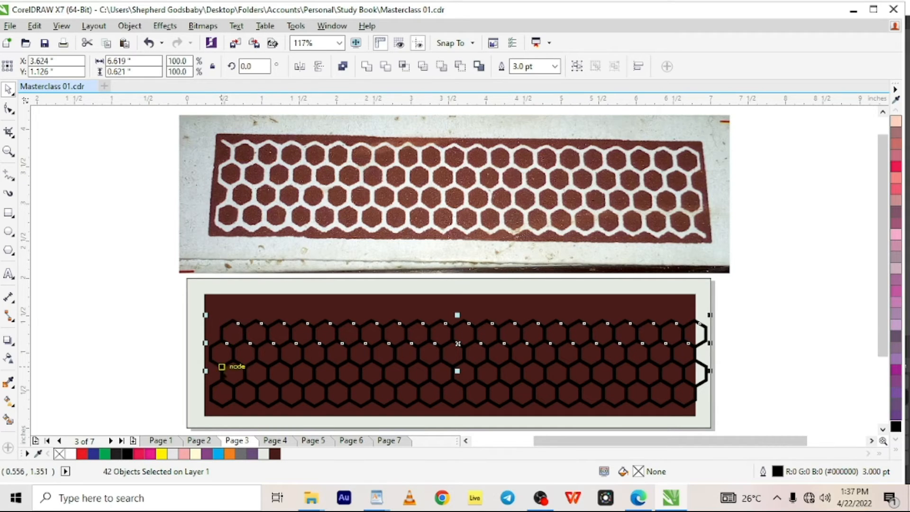
Enlarge all four hexagon rows to about 7.70 × 1.34 inches and delete the surplus hexagons beyond the panel's right end
{"action": "left_click", "coordinate": [158, 414]}
{"action": "left_click_drag", "start_coordinate": [159, 417], "coordinate": [791, 285]}
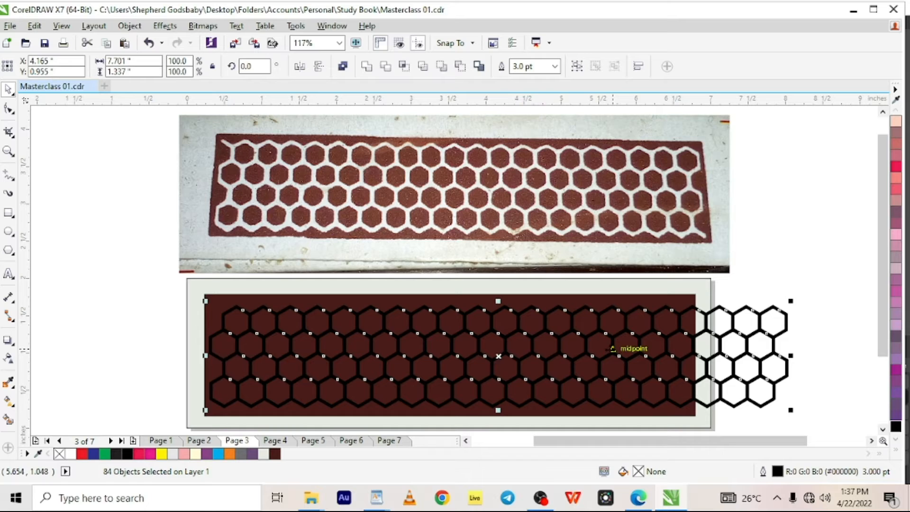
{"action": "left_click_drag", "start_coordinate": [607, 349], "coordinate": [613, 350]}
{"action": "left_click_drag", "start_coordinate": [816, 297], "coordinate": [689, 411]}
{"action": "key", "text": "Delete"}
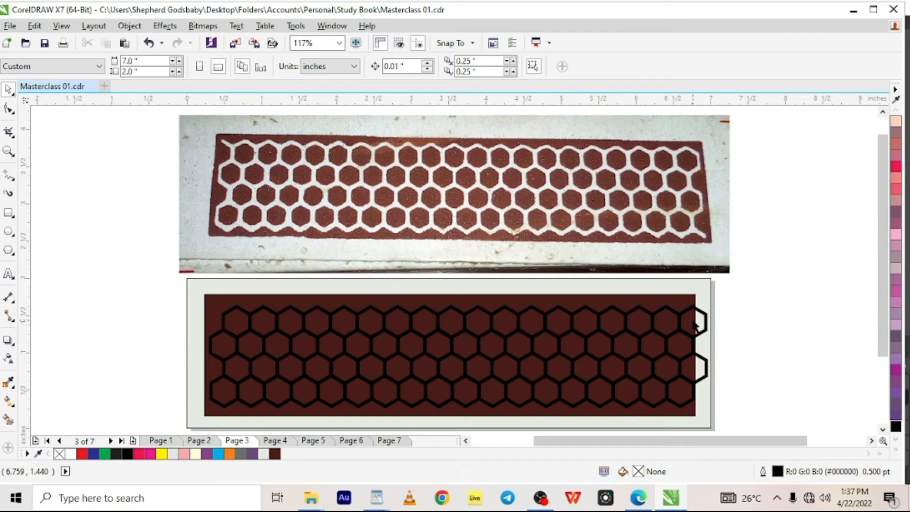
Group the remaining 72 hexagons into a single object
{"action": "left_click_drag", "start_coordinate": [175, 300], "coordinate": [718, 411]}
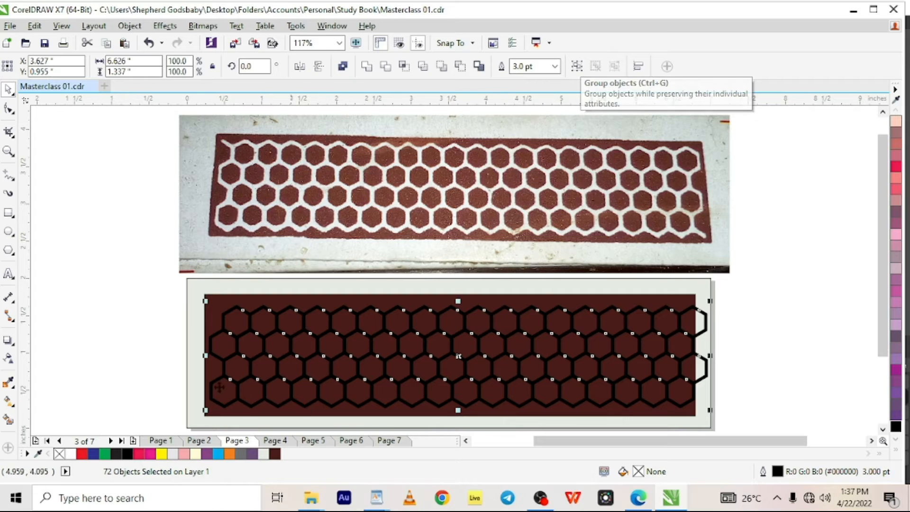
{"action": "left_click_drag", "start_coordinate": [147, 419], "coordinate": [732, 300]}
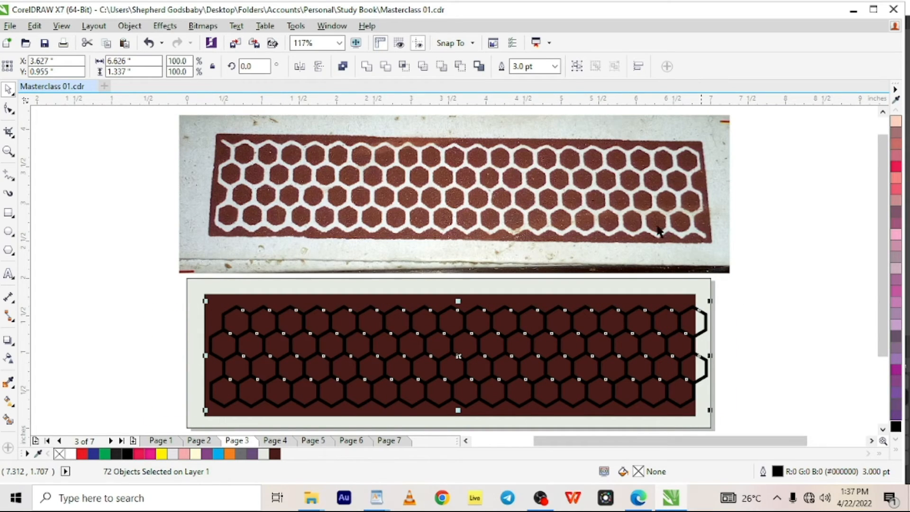
{"action": "left_click", "coordinate": [577, 67]}
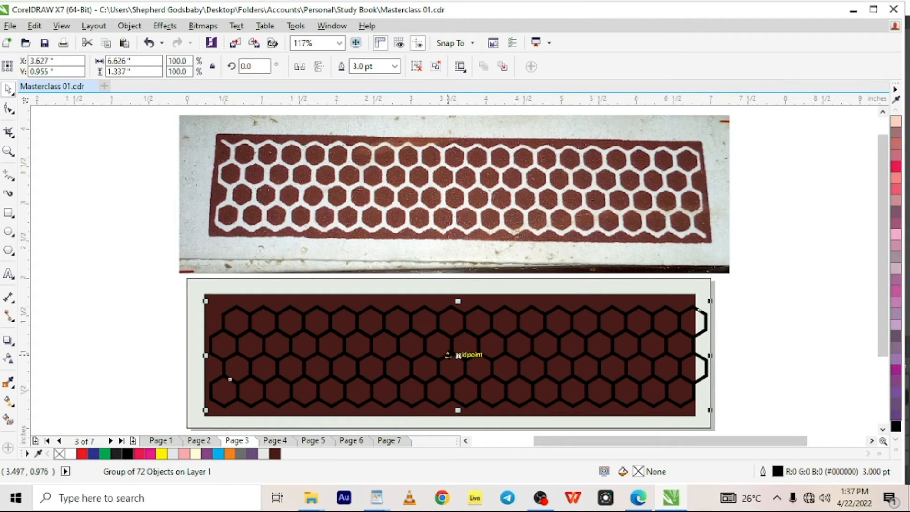
Scale the hexagon group to about 6.43 × 1.30 inches and reposition it so it fits within the brown panel
{"action": "mouse_move", "coordinate": [456, 351]}
{"action": "left_mouse_down"}
{"action": "mouse_move", "coordinate": [461, 282]}
{"action": "mouse_move", "coordinate": [456, 358]}
{"action": "left_mouse_up"}
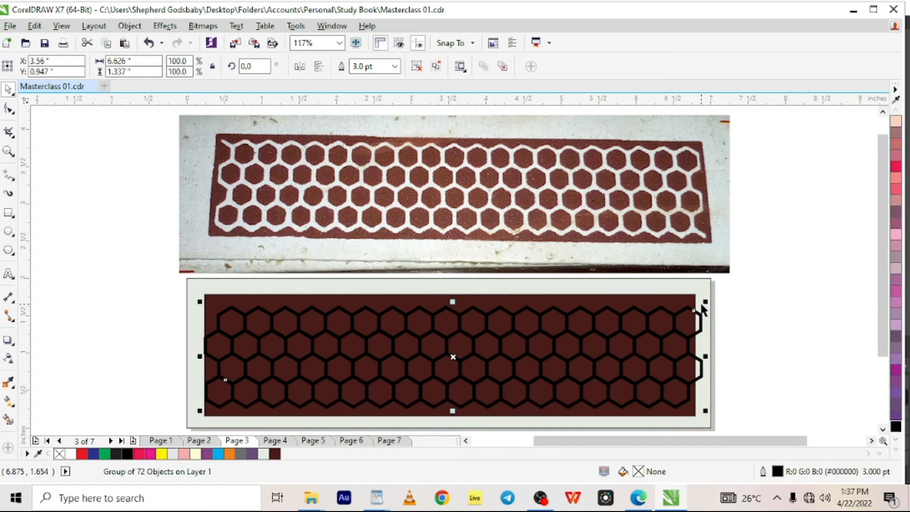
{"action": "left_click_drag", "start_coordinate": [706, 301], "coordinate": [690, 291]}
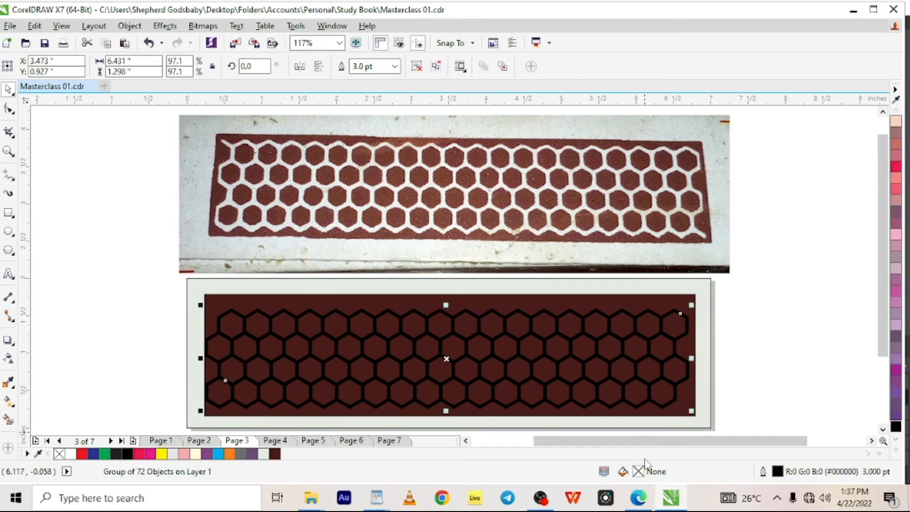
{"action": "key", "text": "Right"}
{"action": "key", "text": "Right"}
{"action": "key", "text": "Right"}
{"action": "key", "text": "Right"}
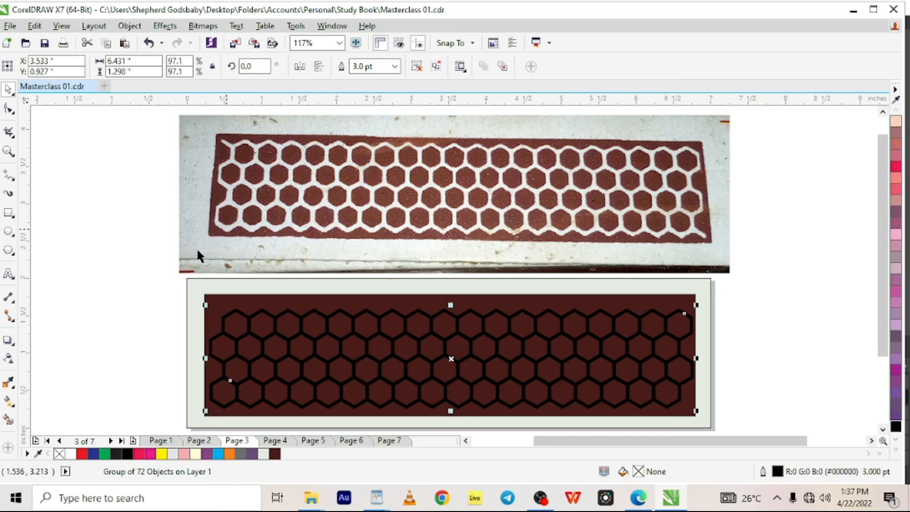
Sample the light grey (#D0DADB) from the photo's honeycomb lines and try to apply it to individual hexagon outlines in the top row
{"action": "left_click", "coordinate": [8, 383]}
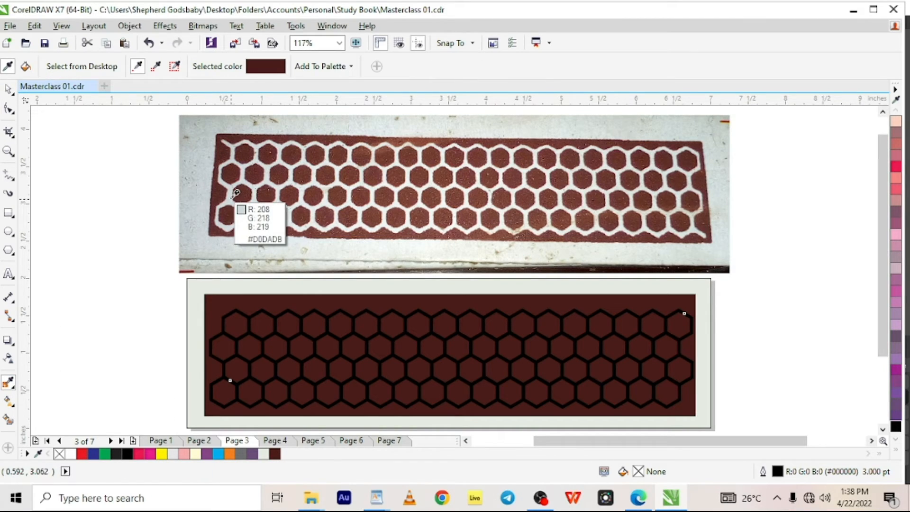
{"action": "left_click", "coordinate": [231, 200]}
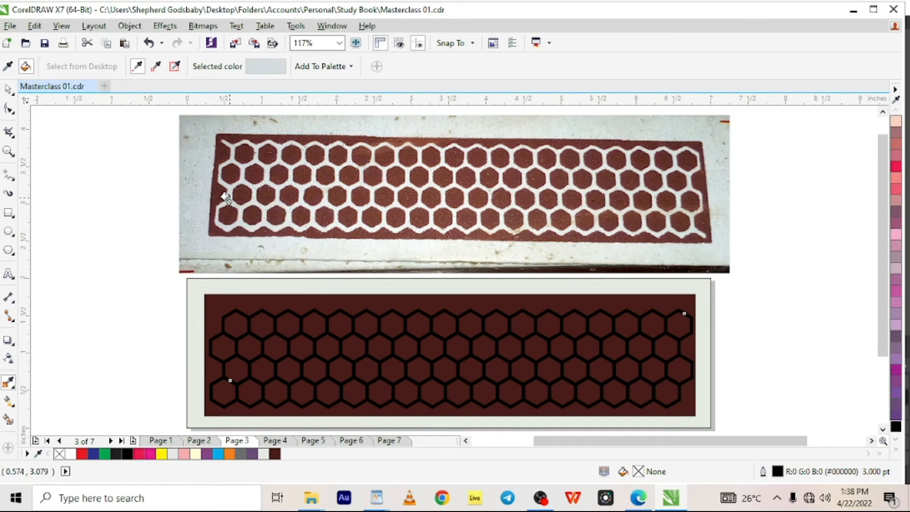
{"action": "left_click", "coordinate": [254, 324]}
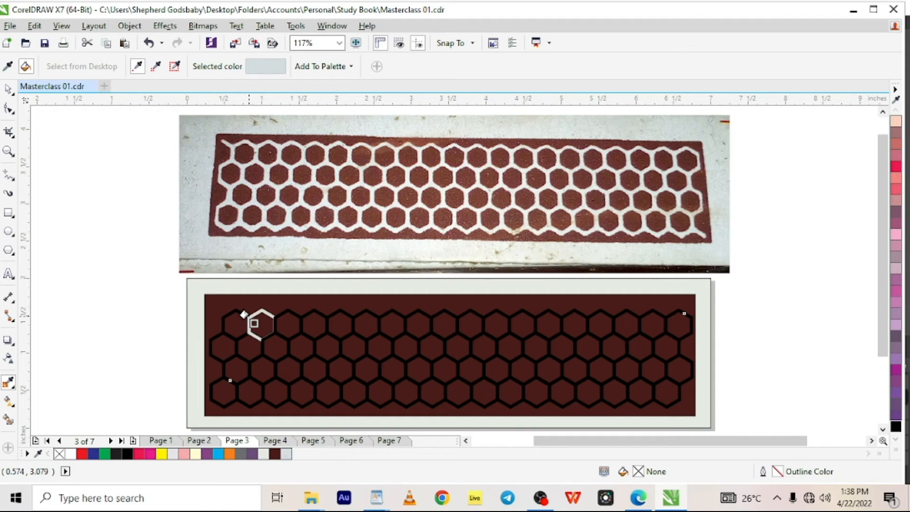
{"action": "left_click", "coordinate": [285, 316]}
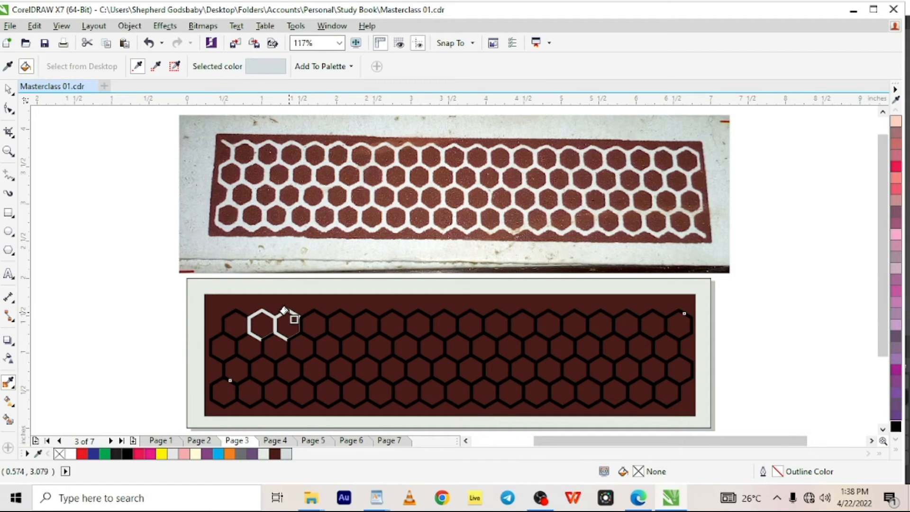
{"action": "left_click", "coordinate": [327, 316]}
{"action": "left_click", "coordinate": [375, 315]}
{"action": "left_click", "coordinate": [412, 321]}
{"action": "left_click", "coordinate": [443, 313]}
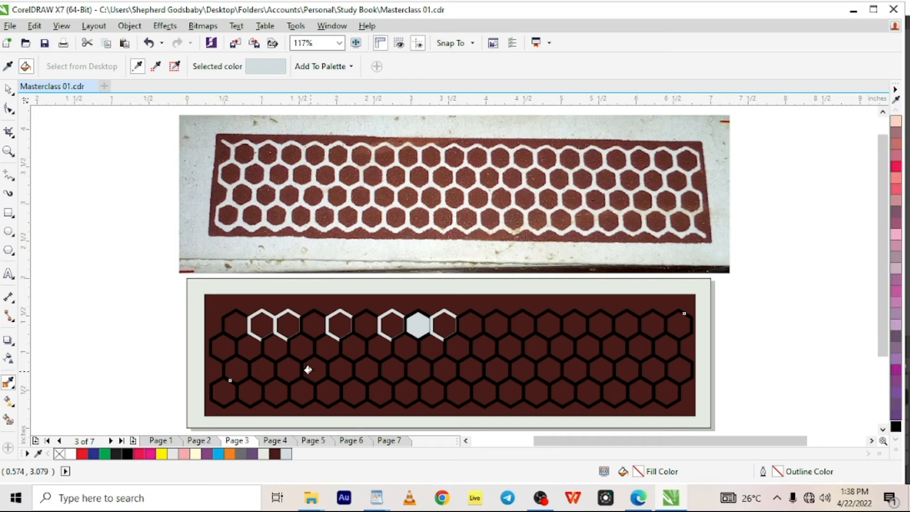
Undo the light grey recolouring of the individual top-row hexagons and return to the Pick tool
{"action": "key", "text": "ctrl+z"}
{"action": "key", "text": "ctrl+z"}
{"action": "key", "text": "ctrl+z"}
{"action": "key", "text": "ctrl+z"}
{"action": "key", "text": "ctrl+z"}
{"action": "key", "text": "ctrl+z"}
{"action": "key", "text": "ctrl+z"}
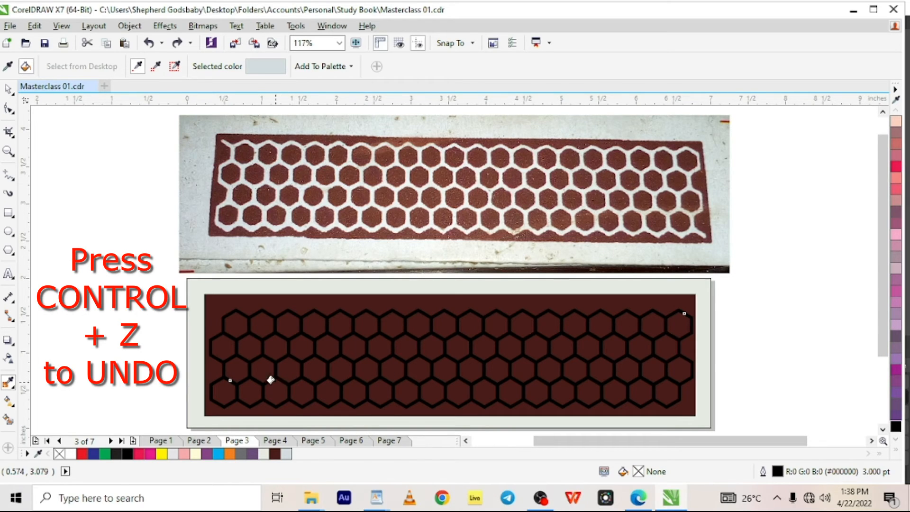
{"action": "left_click", "coordinate": [8, 91]}
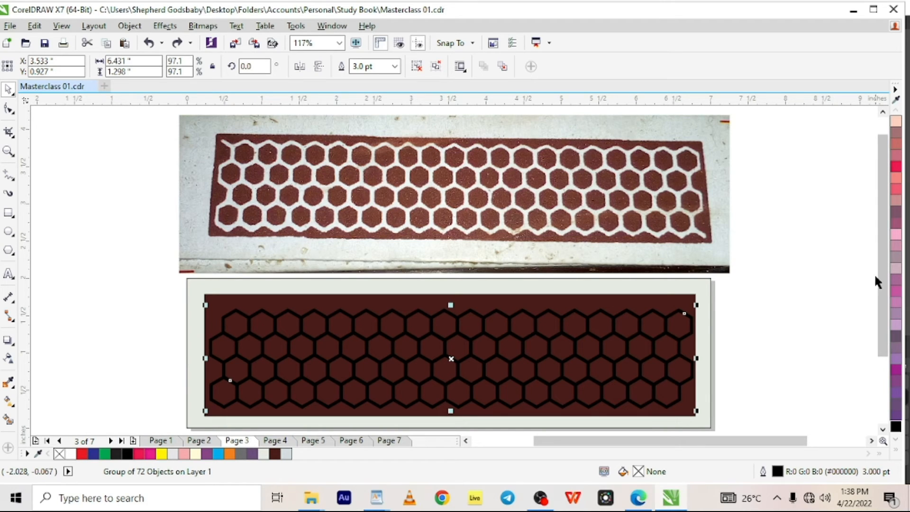
Try a chartreuse fill (C:40 M:0 Y:100 K:0) on the hexagon group, and undo it
{"action": "left_click", "coordinate": [897, 452]}
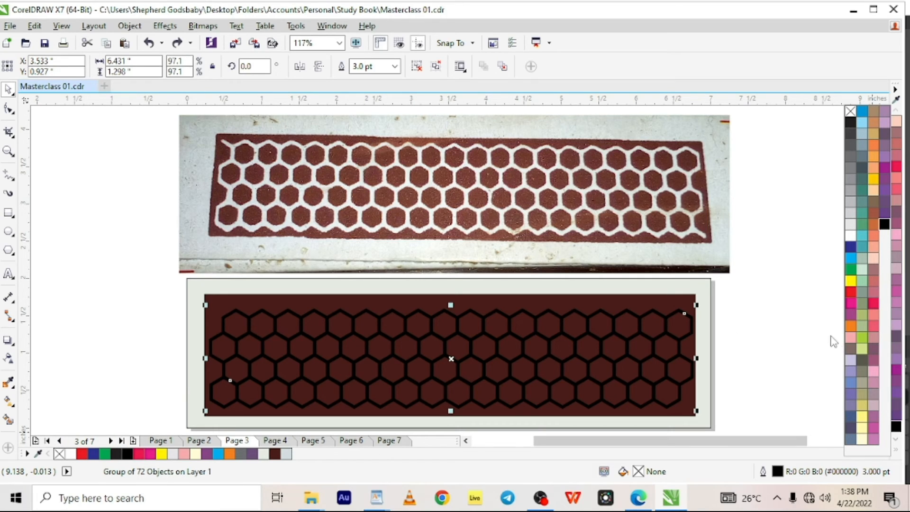
{"action": "left_click", "coordinate": [861, 338]}
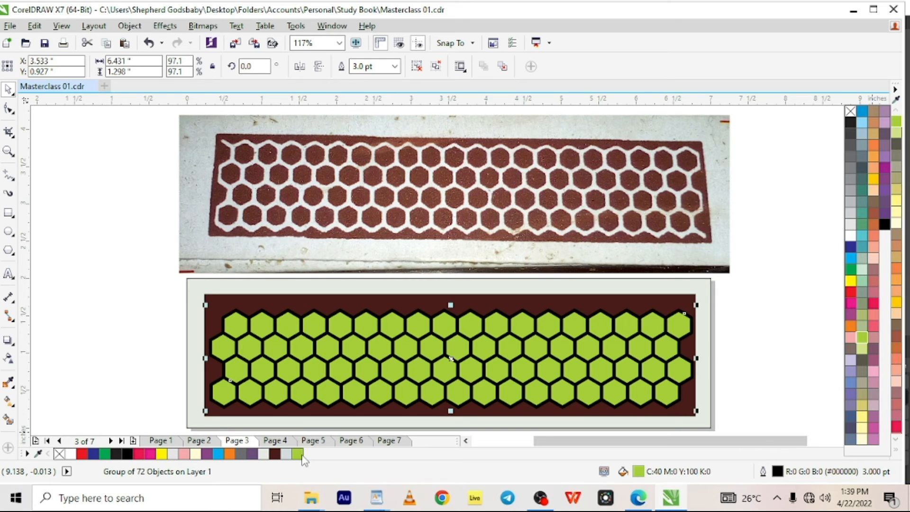
{"action": "key", "text": "ctrl+z"}
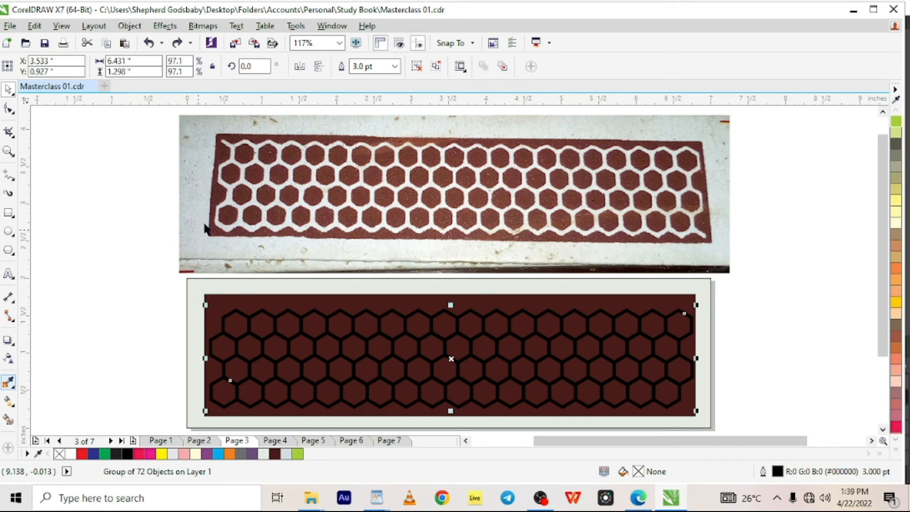
Sample a colour from the photo's honeycomb, try filling the hexagon group with light grey (#D3DDDF), and undo the fill
{"action": "left_click", "coordinate": [9, 382]}
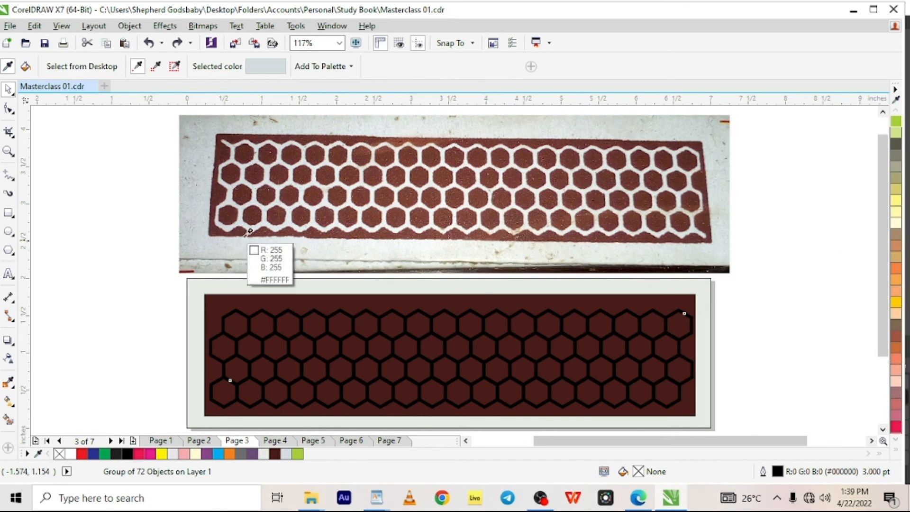
{"action": "left_click", "coordinate": [248, 221]}
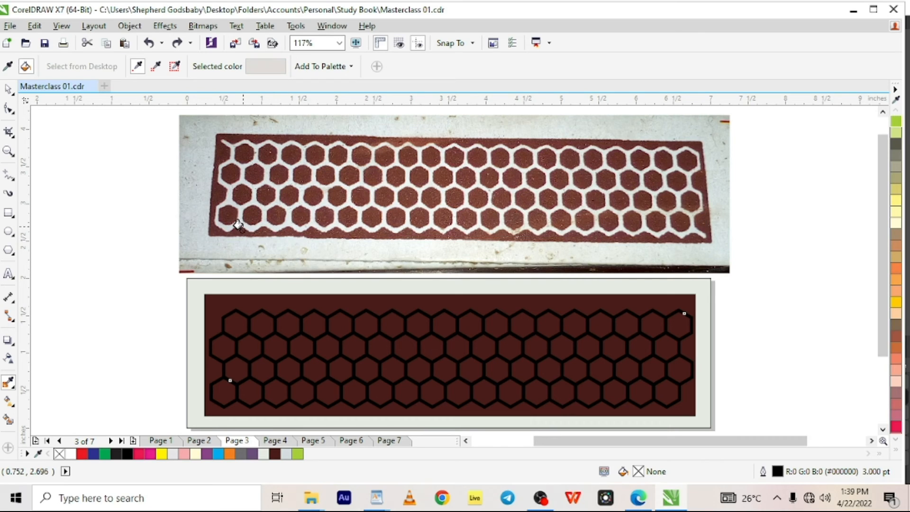
{"action": "left_click", "coordinate": [286, 455]}
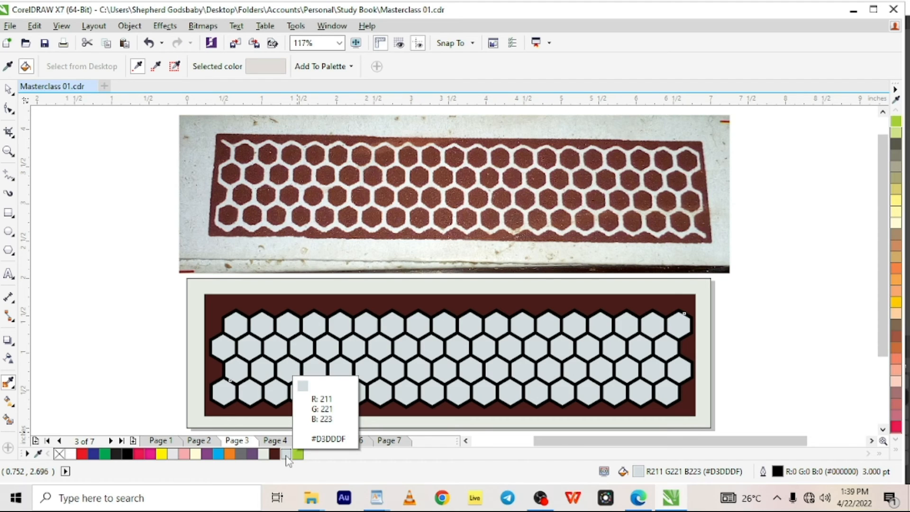
{"action": "key", "text": "ctrl+z"}
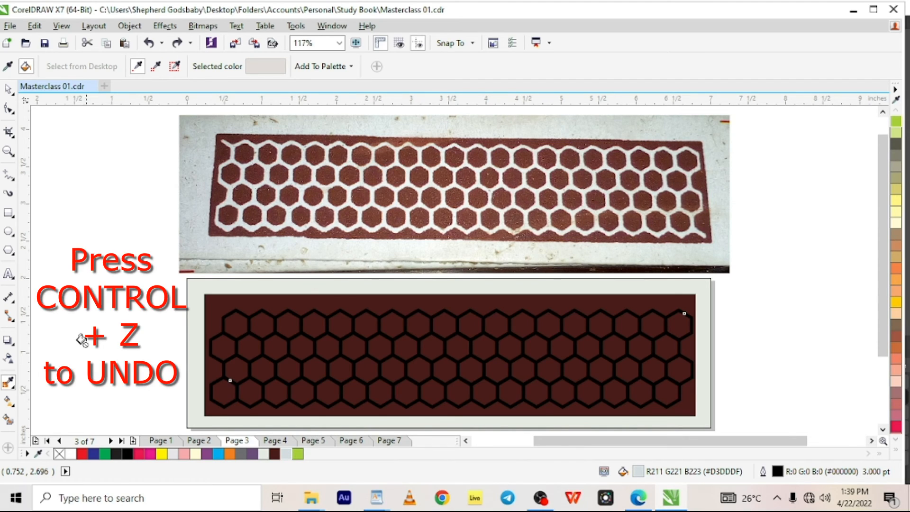
{"action": "left_click", "coordinate": [8, 89]}
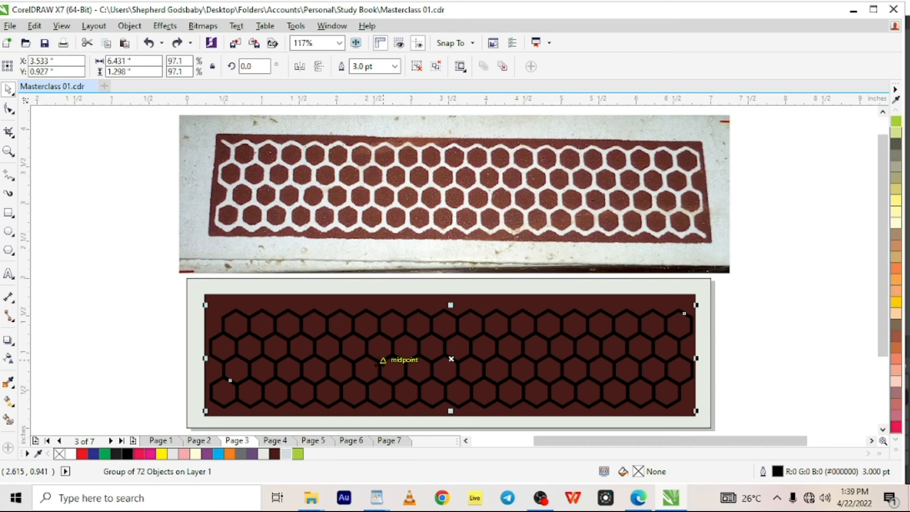
{"action": "left_click", "coordinate": [287, 453]}
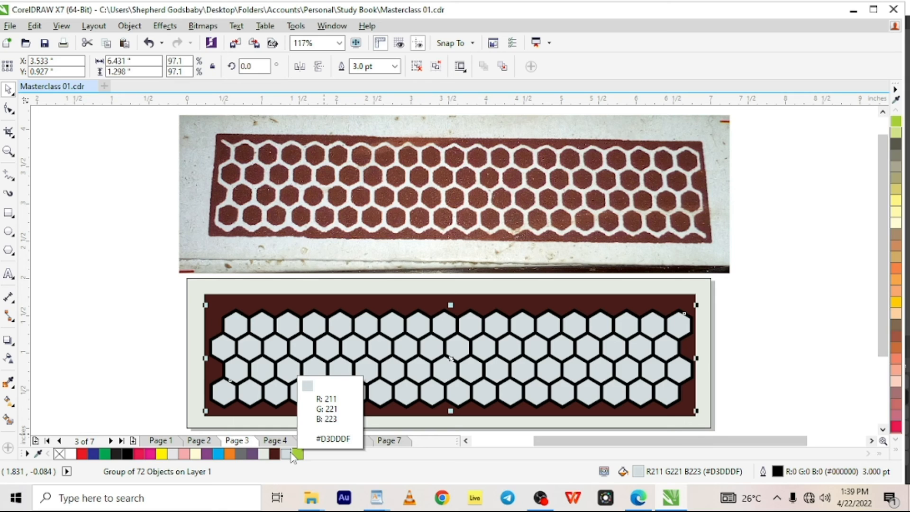
{"action": "key", "text": "ctrl+z"}
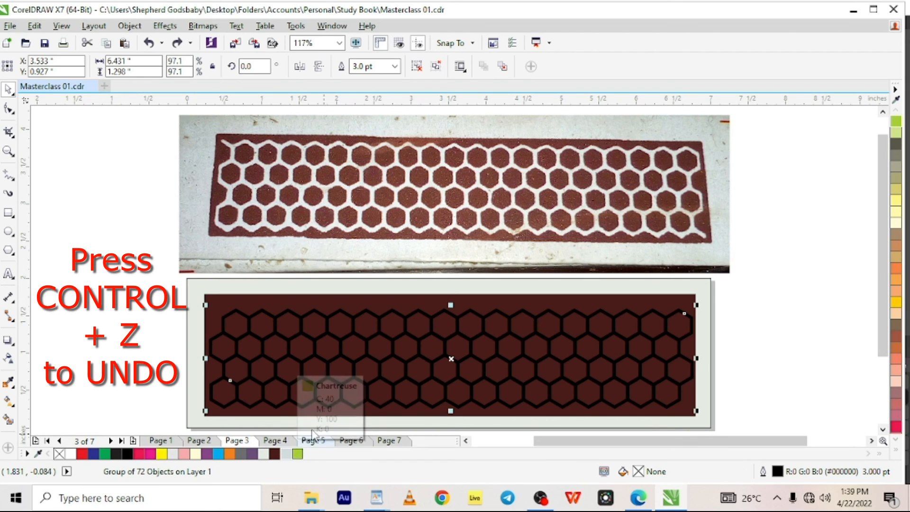
Recolour the outlines of the whole hexagon group to light grey (#D3DDDF) and deselect it
{"action": "right_click", "coordinate": [290, 455]}
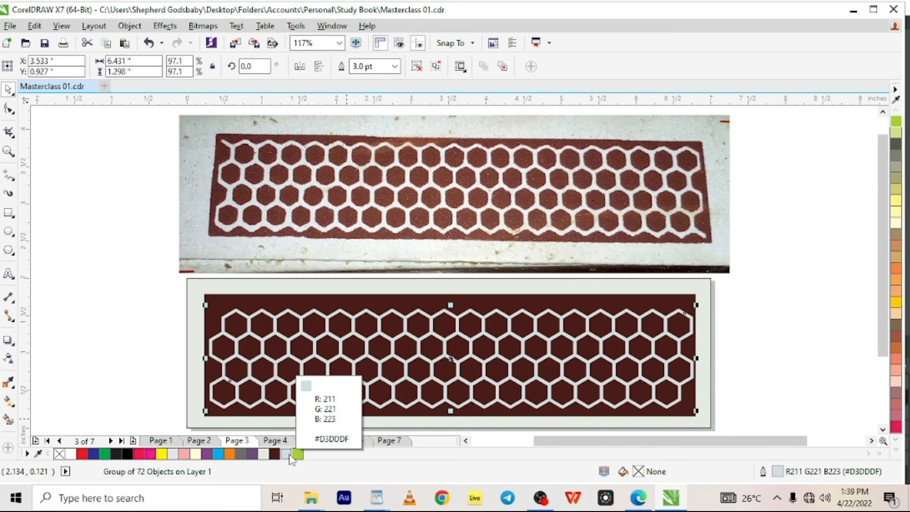
{"action": "left_click", "coordinate": [776, 286]}
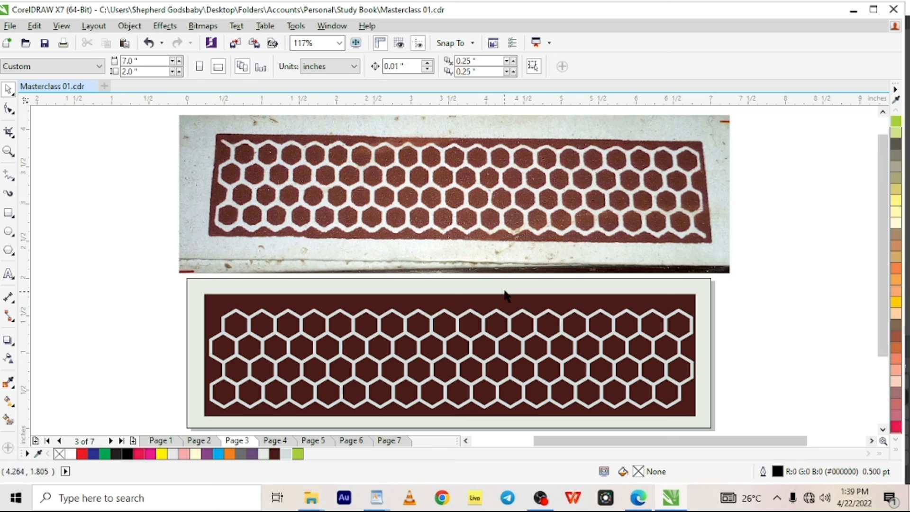
Delete the reference photo above the page
{"action": "left_click", "coordinate": [475, 195]}
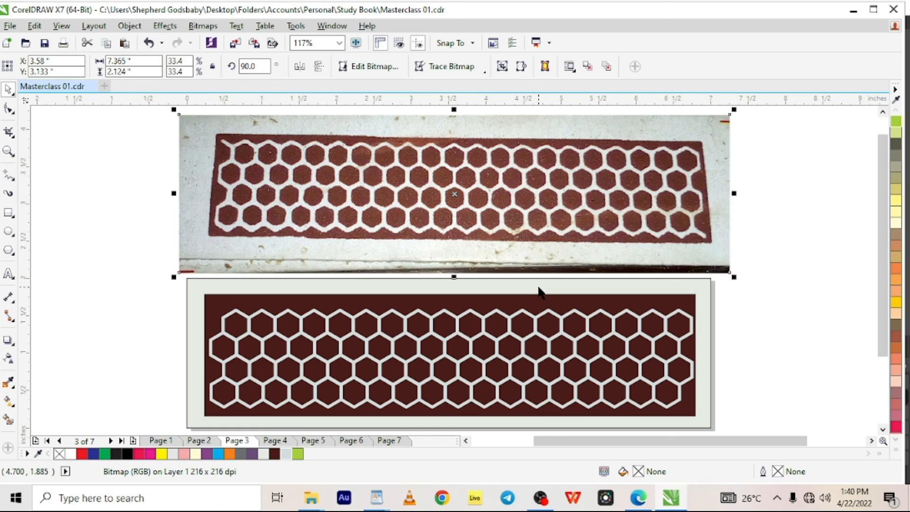
{"action": "key", "text": "Delete"}
{"action": "key", "text": "F4"}
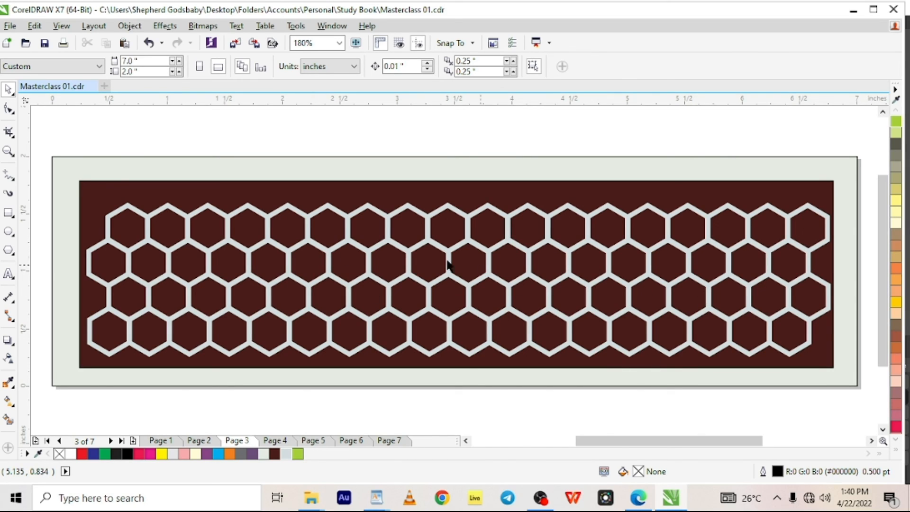
Remove the outline from the dark brown rectangle behind the hexagons and deselect it
{"action": "left_click", "coordinate": [241, 264]}
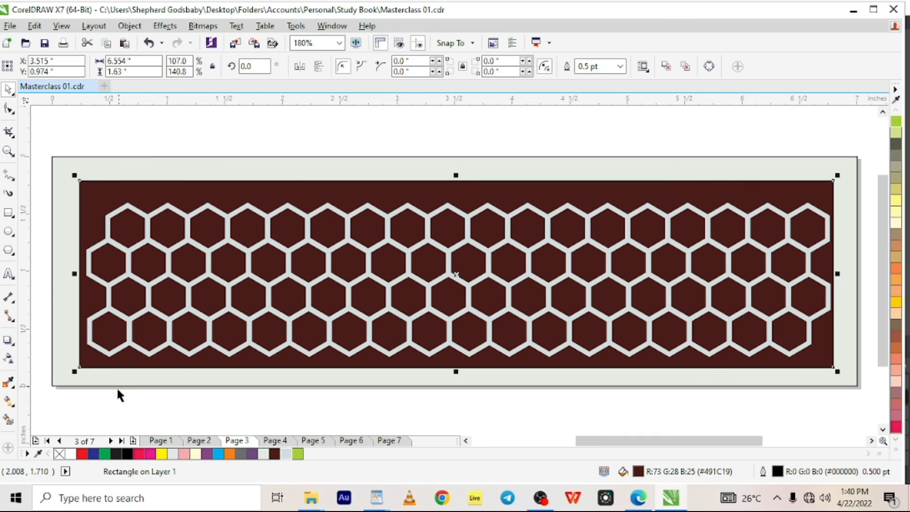
{"action": "right_click", "coordinate": [59, 453]}
{"action": "left_click", "coordinate": [334, 143]}
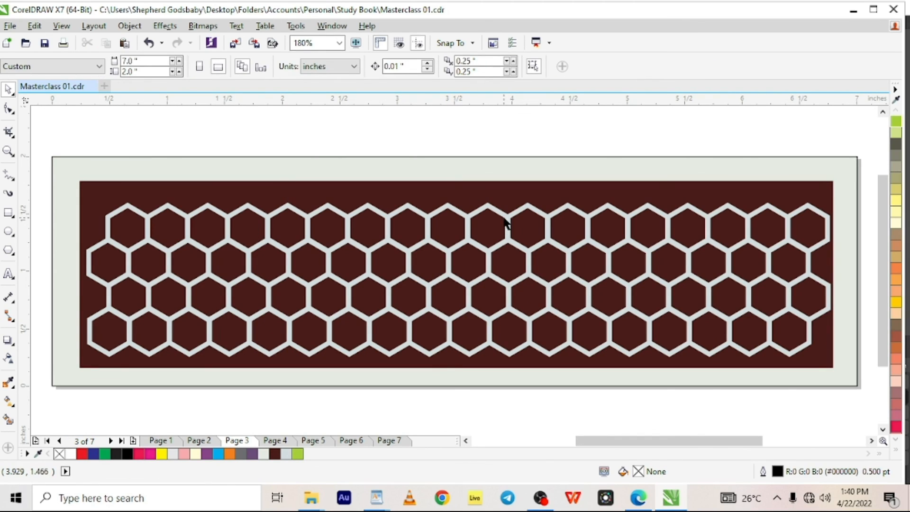
Set the outline width of the hexagon group to 4.0 pt and deselect it
{"action": "left_click", "coordinate": [506, 222]}
{"action": "left_click", "coordinate": [396, 70]}
{"action": "left_click", "coordinate": [395, 67]}
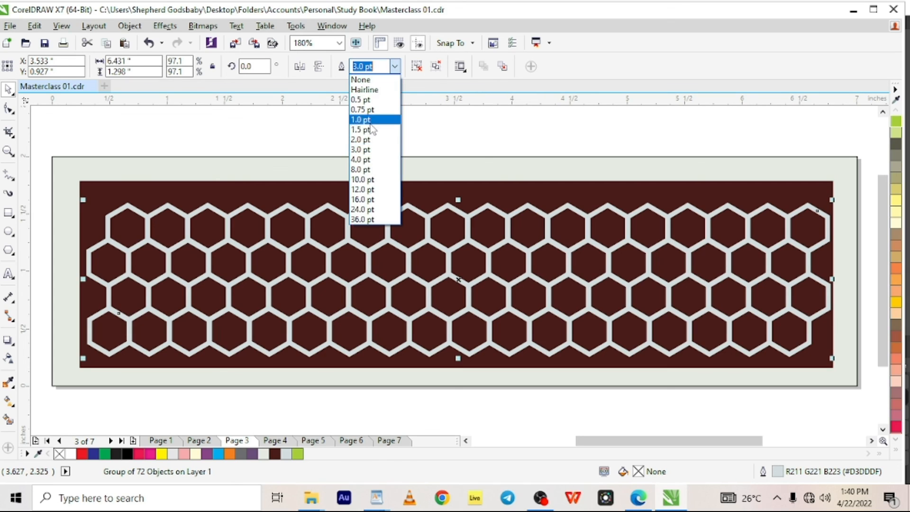
{"action": "left_click", "coordinate": [373, 162]}
{"action": "left_click", "coordinate": [536, 129]}
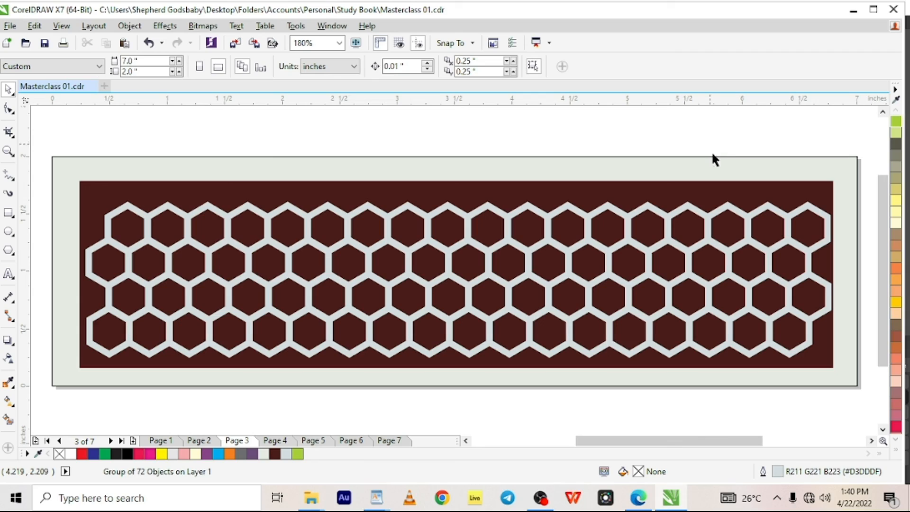